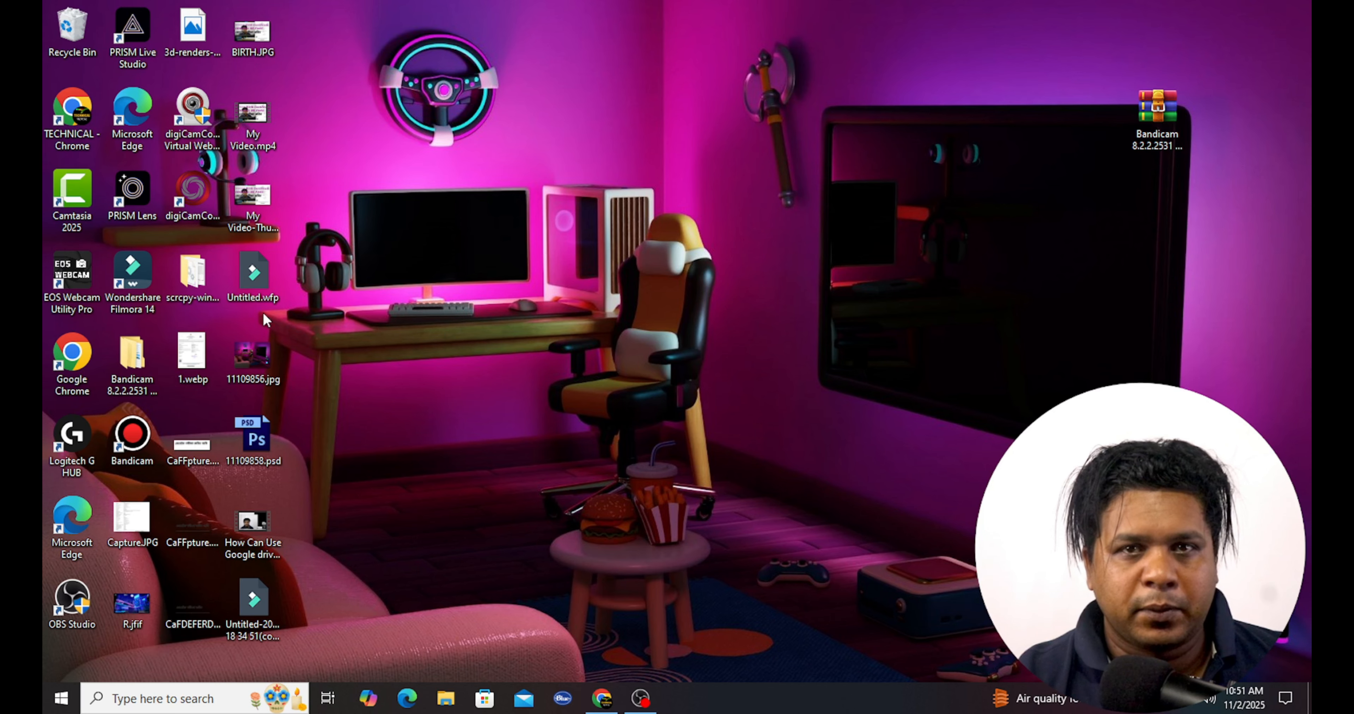
Open Chrome with the TECHNICAL ASSAM profile and search Google for godaddy in a new tab.
{"action": "double_click", "coordinate": [79, 379]}
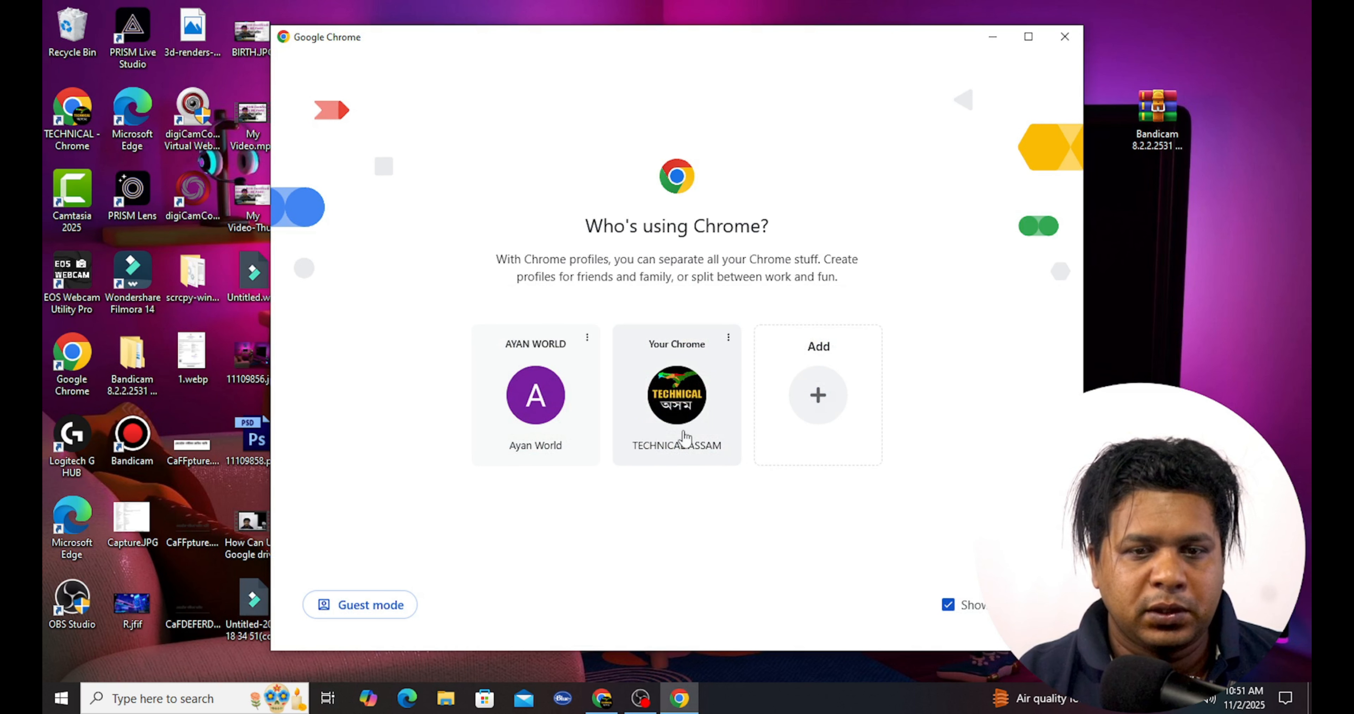
{"action": "left_click", "coordinate": [659, 421]}
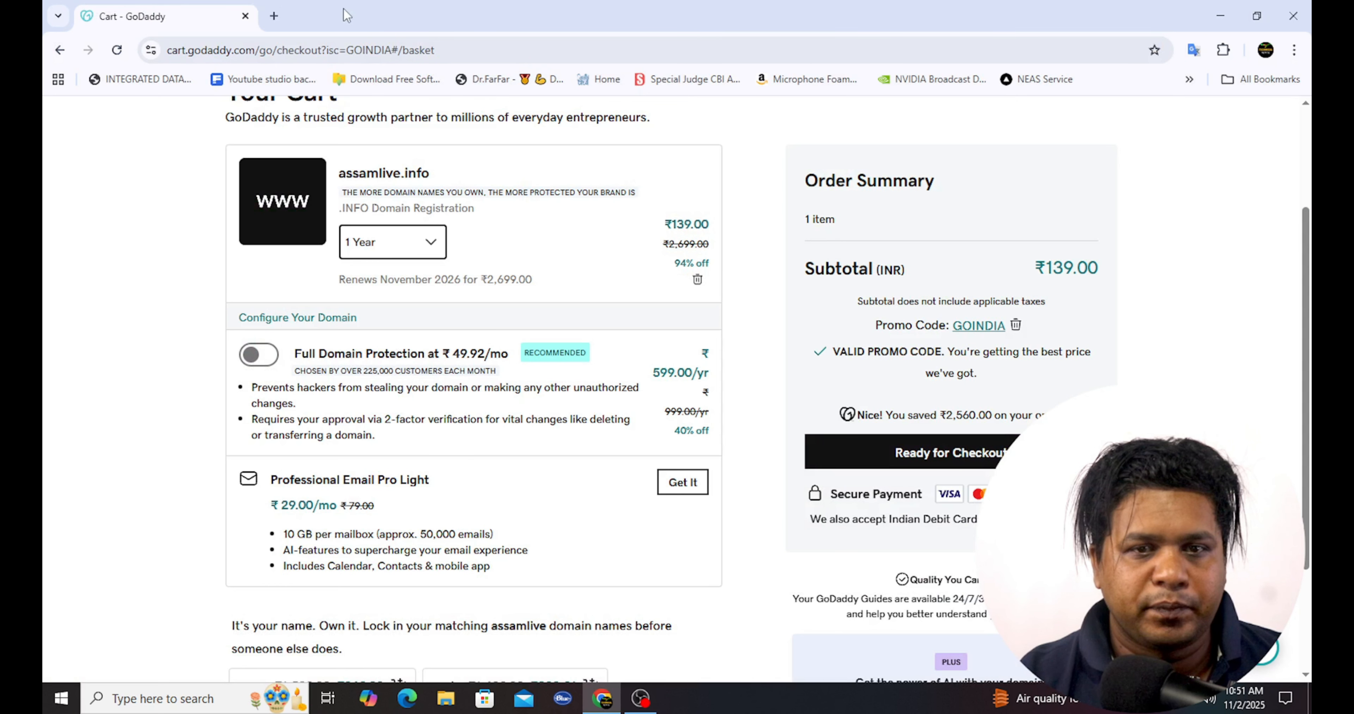
{"action": "left_click", "coordinate": [273, 16]}
{"action": "left_click", "coordinate": [323, 52]}
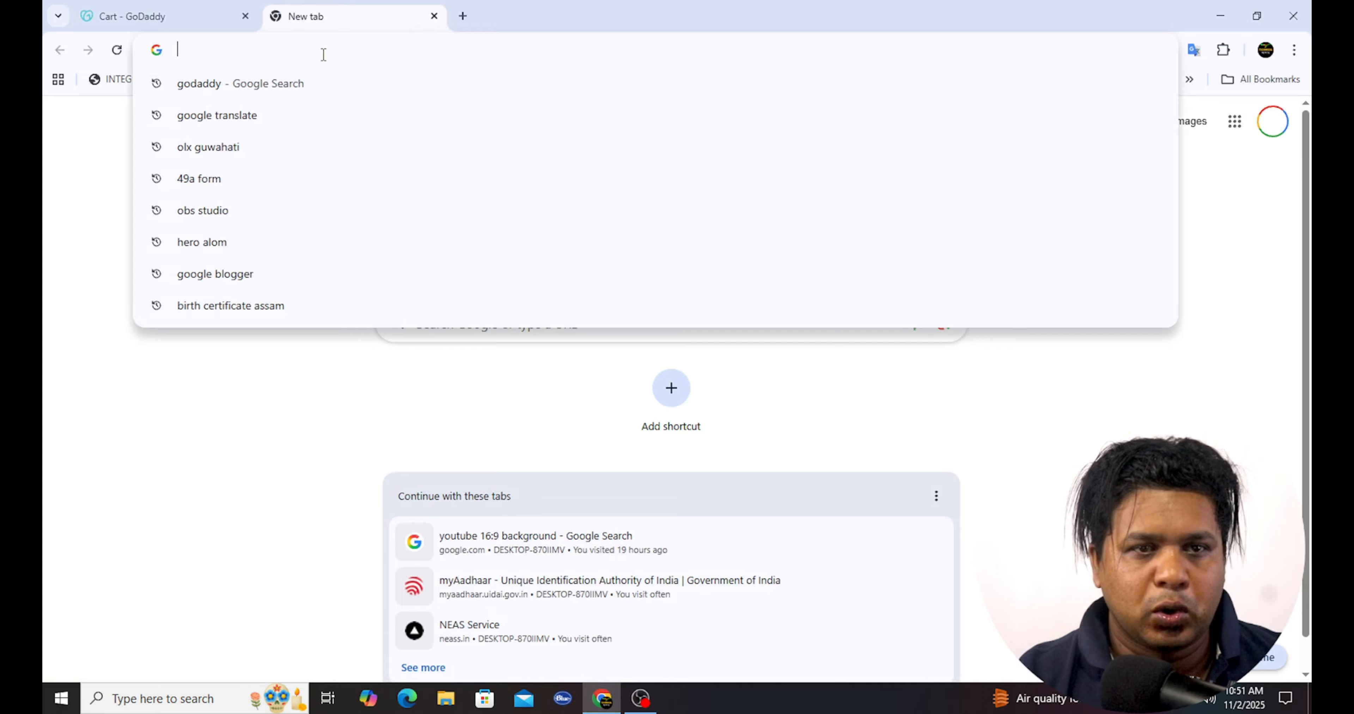
{"action": "type", "text": "go"}
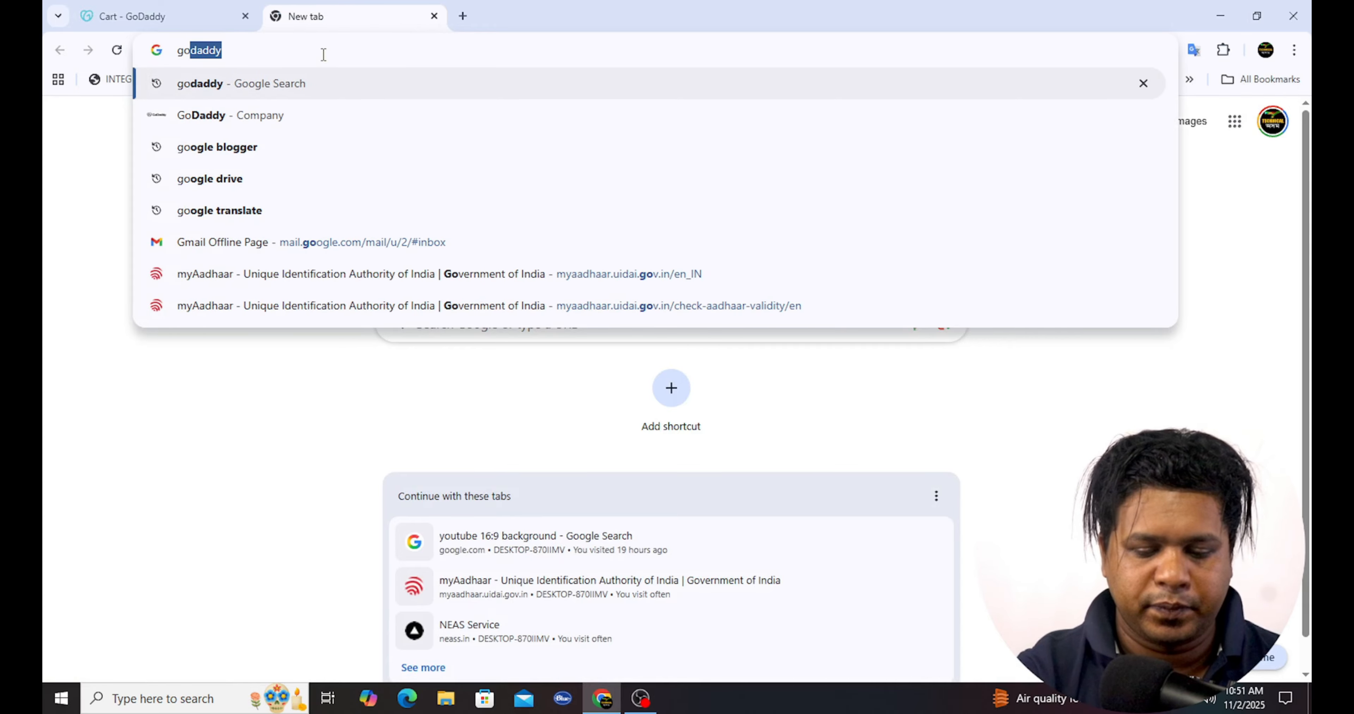
{"action": "type", "text": "dad"}
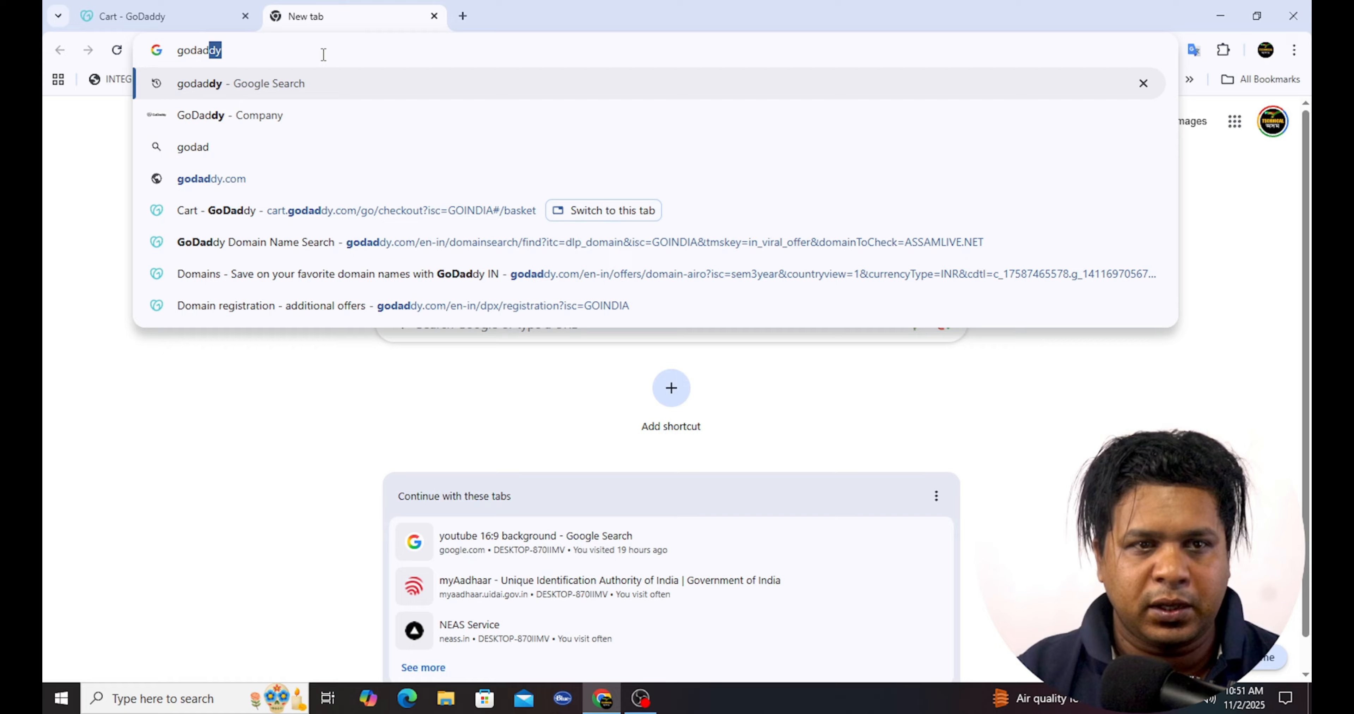
{"action": "left_click", "coordinate": [346, 83]}
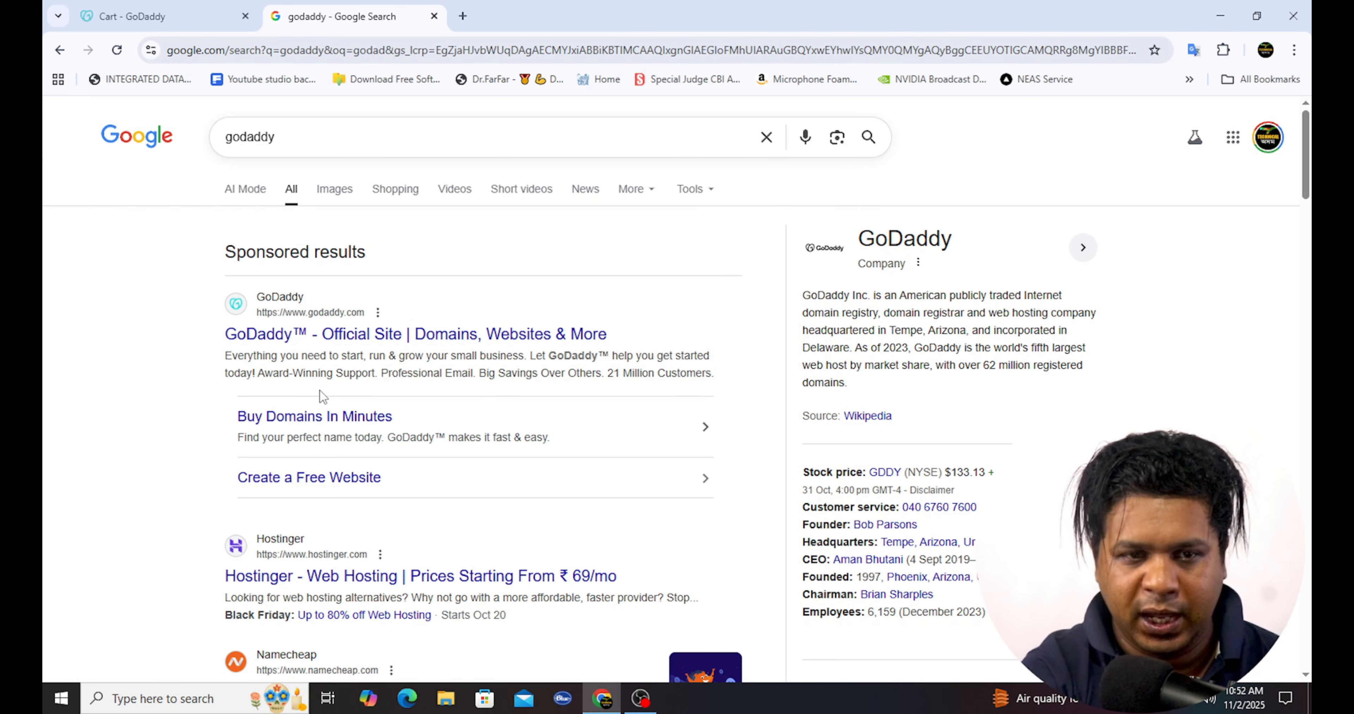
Open the official GoDaddy site from the search results and search for the domain name assamlive.
{"action": "left_click", "coordinate": [367, 336]}
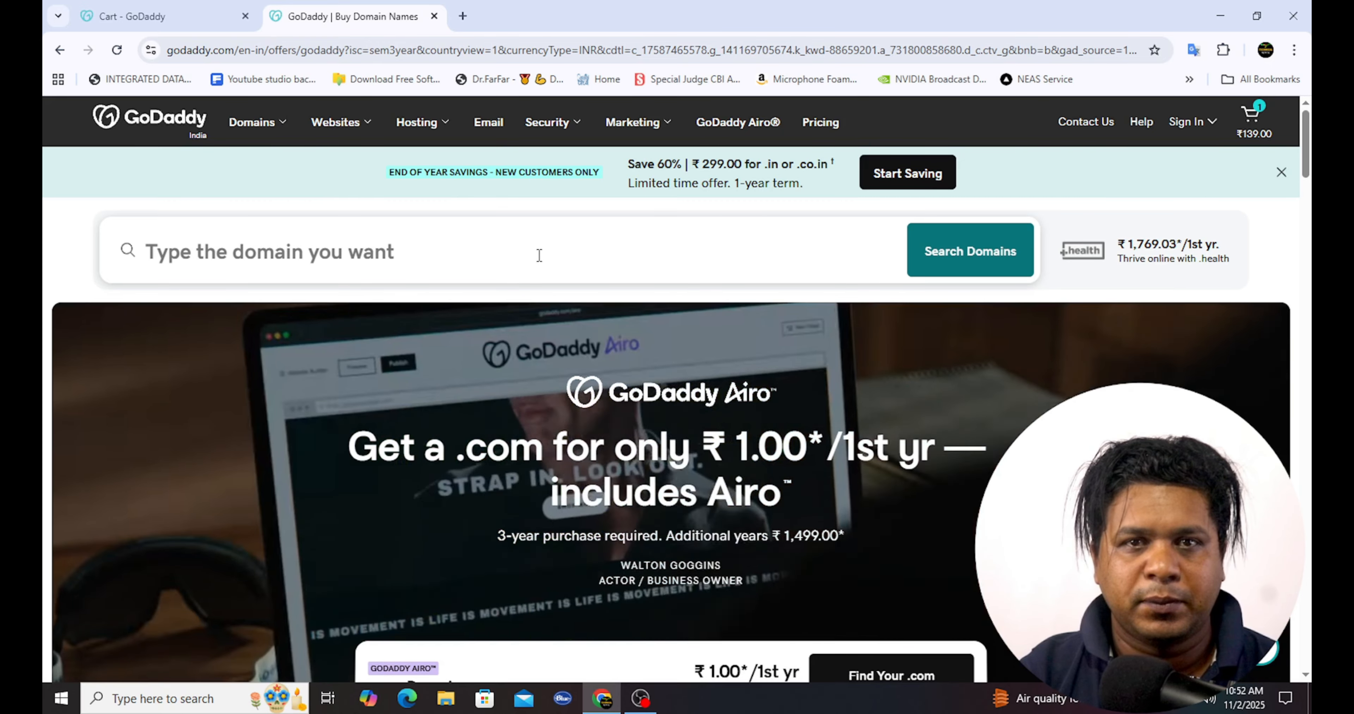
{"action": "left_click", "coordinate": [505, 256]}
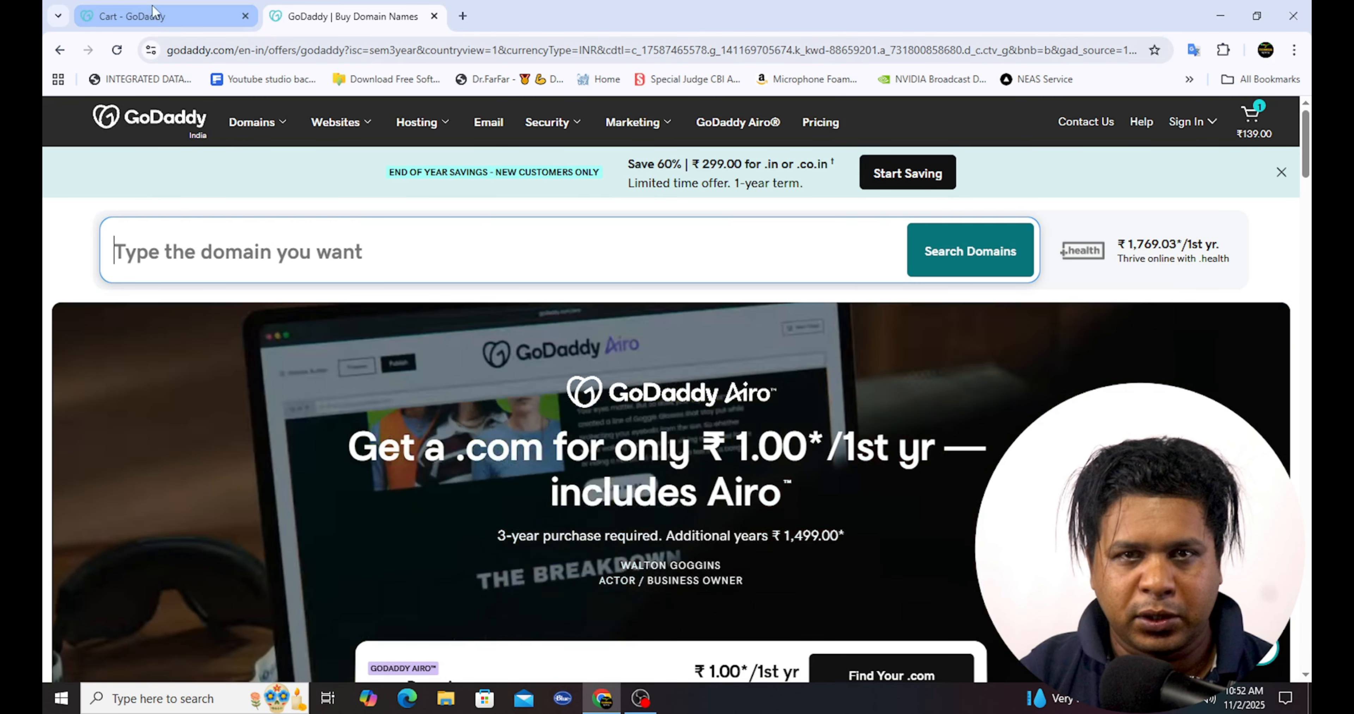
{"action": "mouse_move", "coordinate": [184, 17]}
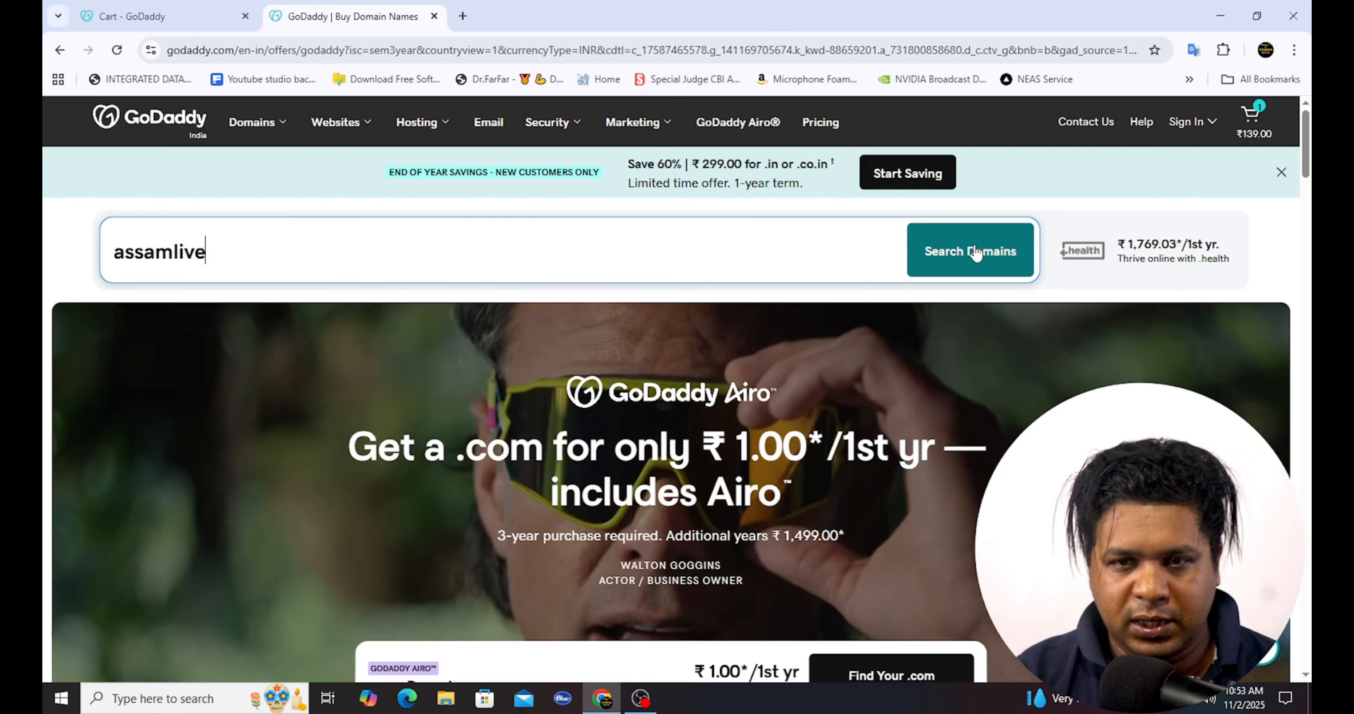
{"action": "left_click", "coordinate": [975, 251]}
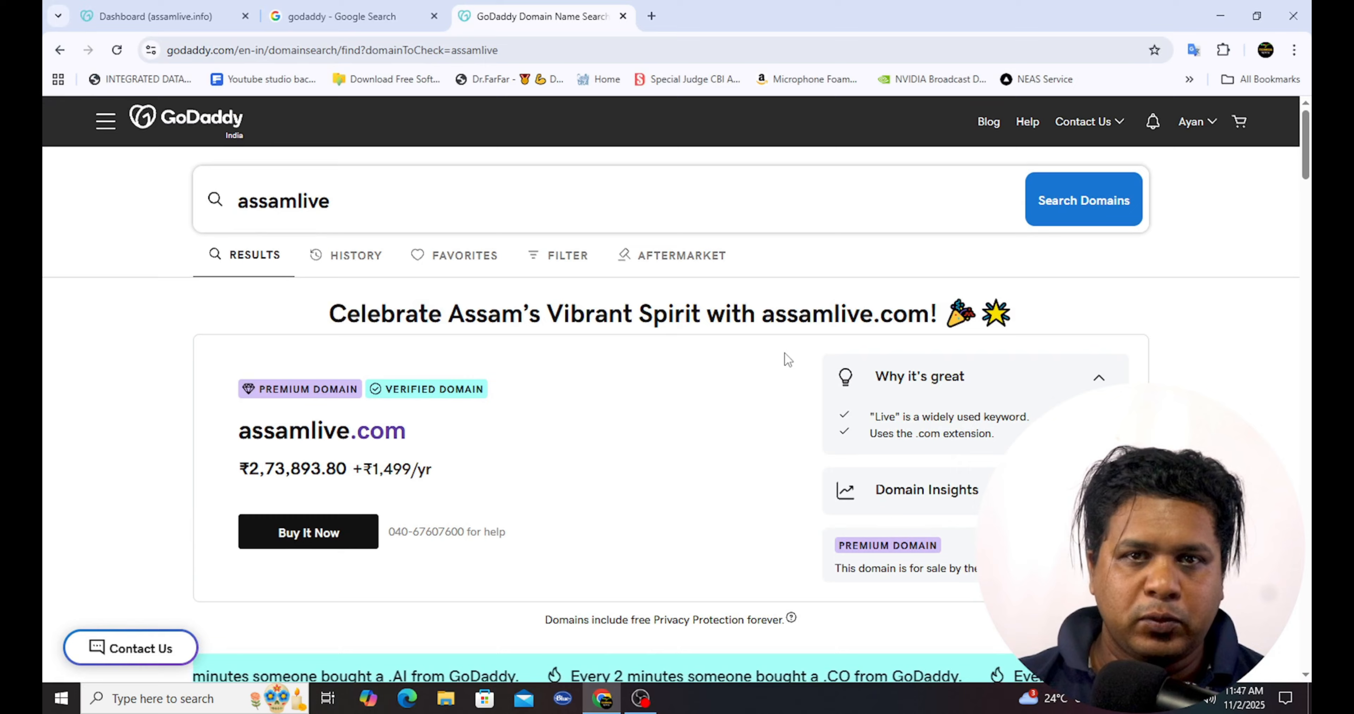
Look through the assamlive domain offers and try to add assamlive.org.in to the cart.
{"action": "scroll", "coordinate": [757, 294], "scroll_direction": "down", "scroll_amount": 5}
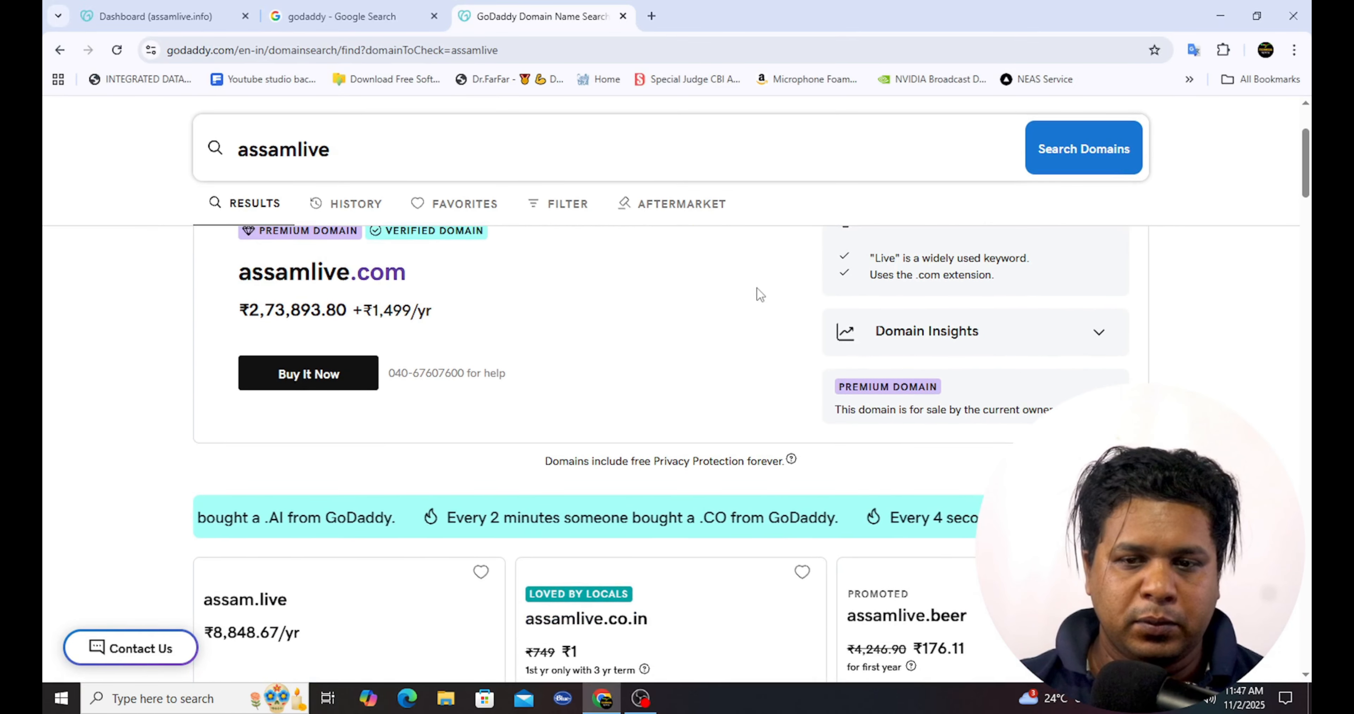
{"action": "scroll", "coordinate": [757, 296], "scroll_direction": "down", "scroll_amount": 2}
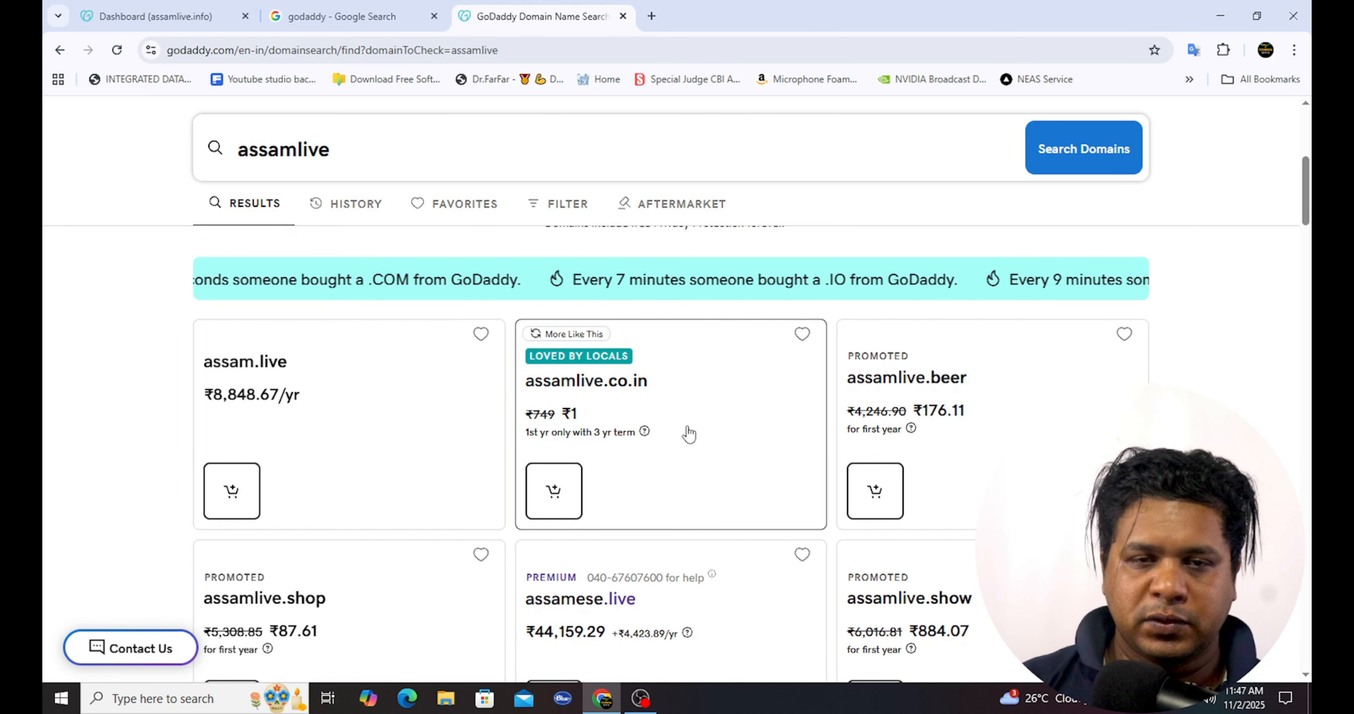
{"action": "scroll", "coordinate": [673, 441], "scroll_direction": "down", "scroll_amount": 3}
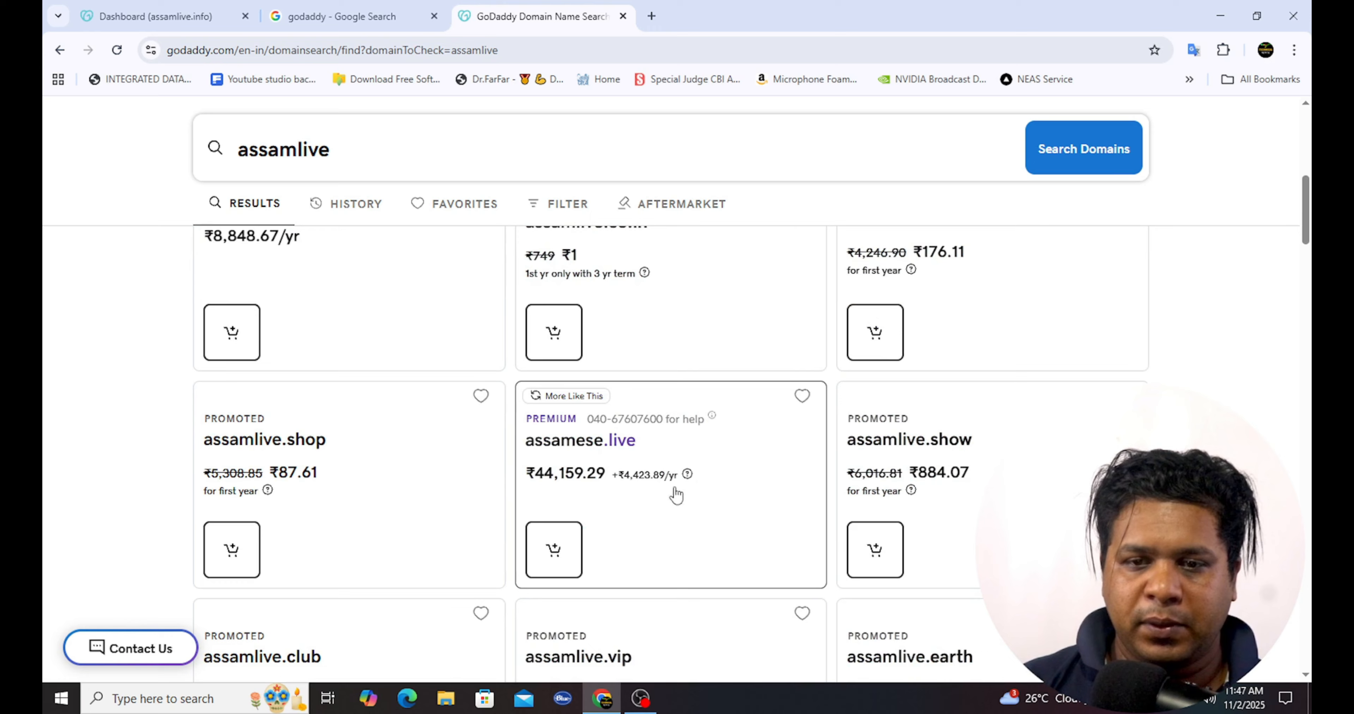
{"action": "scroll", "coordinate": [732, 497], "scroll_direction": "down", "scroll_amount": 10}
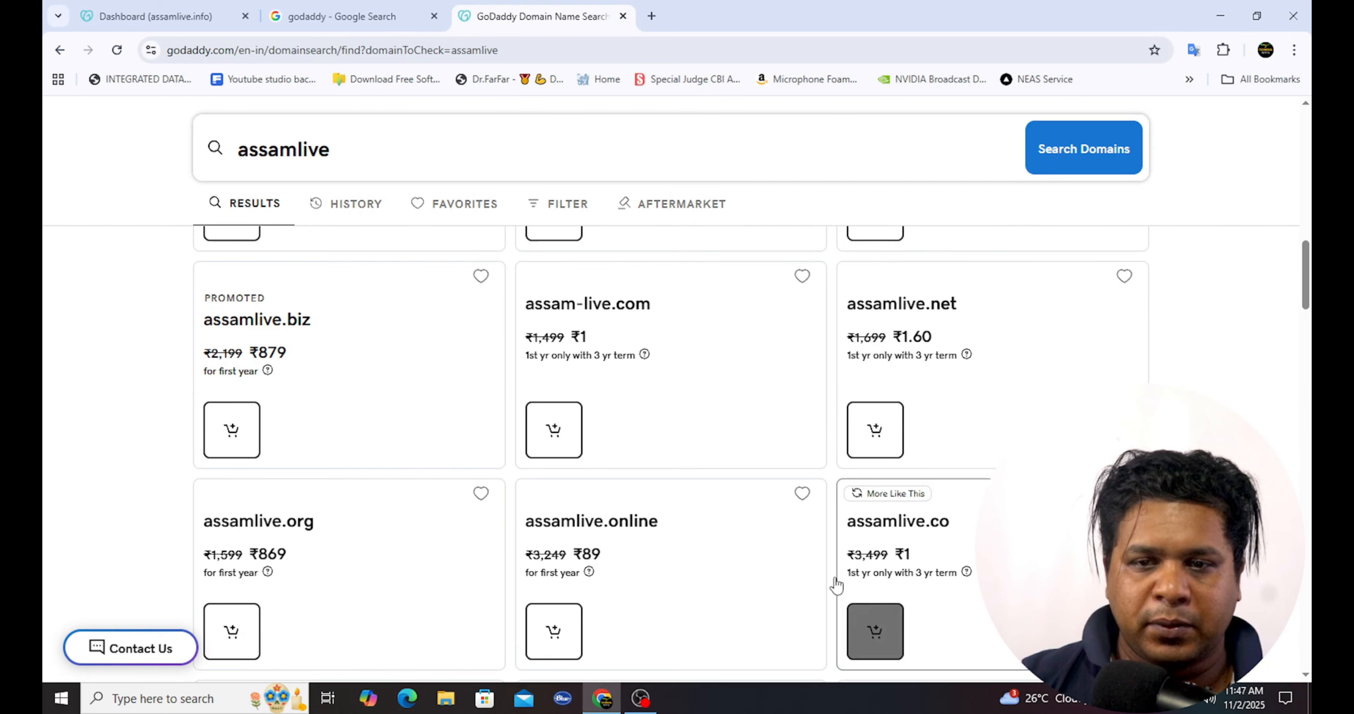
{"action": "scroll", "coordinate": [829, 570], "scroll_direction": "down", "scroll_amount": 10}
{"action": "scroll", "coordinate": [829, 568], "scroll_direction": "down", "scroll_amount": 3}
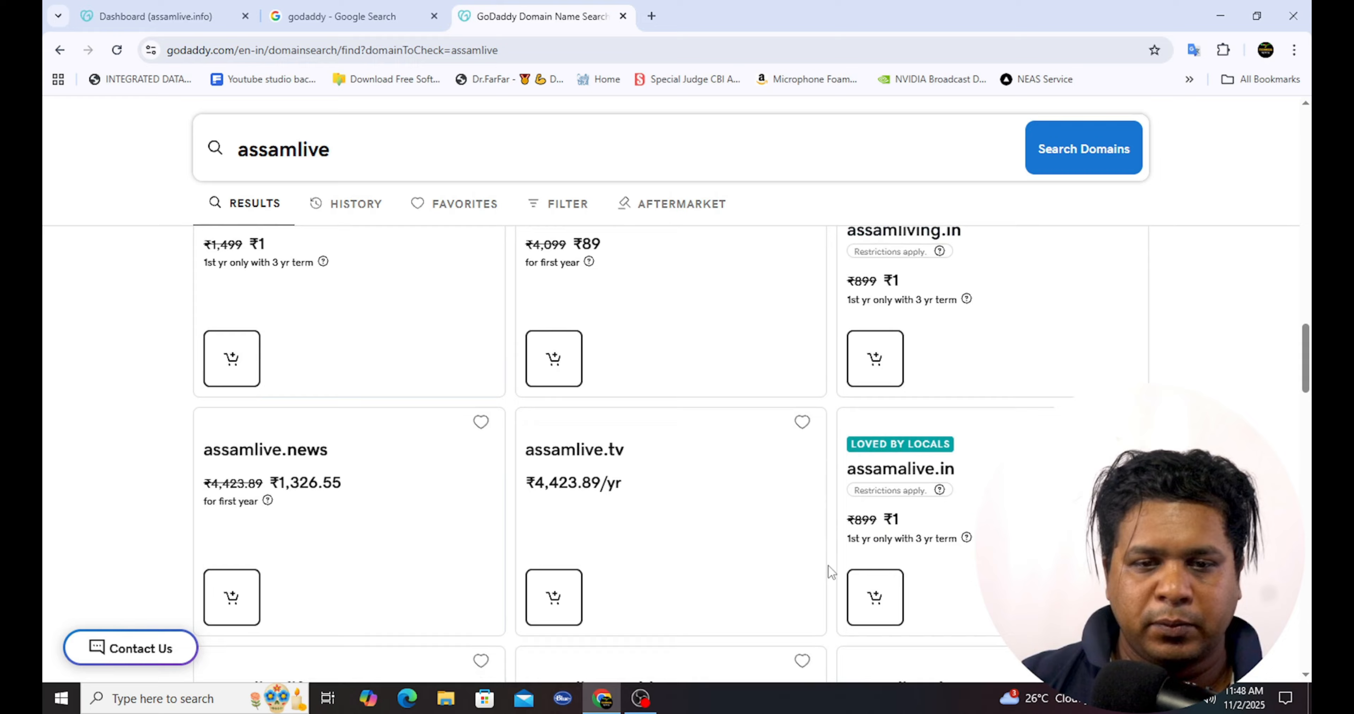
{"action": "scroll", "coordinate": [677, 553], "scroll_direction": "down", "scroll_amount": 2}
{"action": "scroll", "coordinate": [676, 552], "scroll_direction": "down", "scroll_amount": 8}
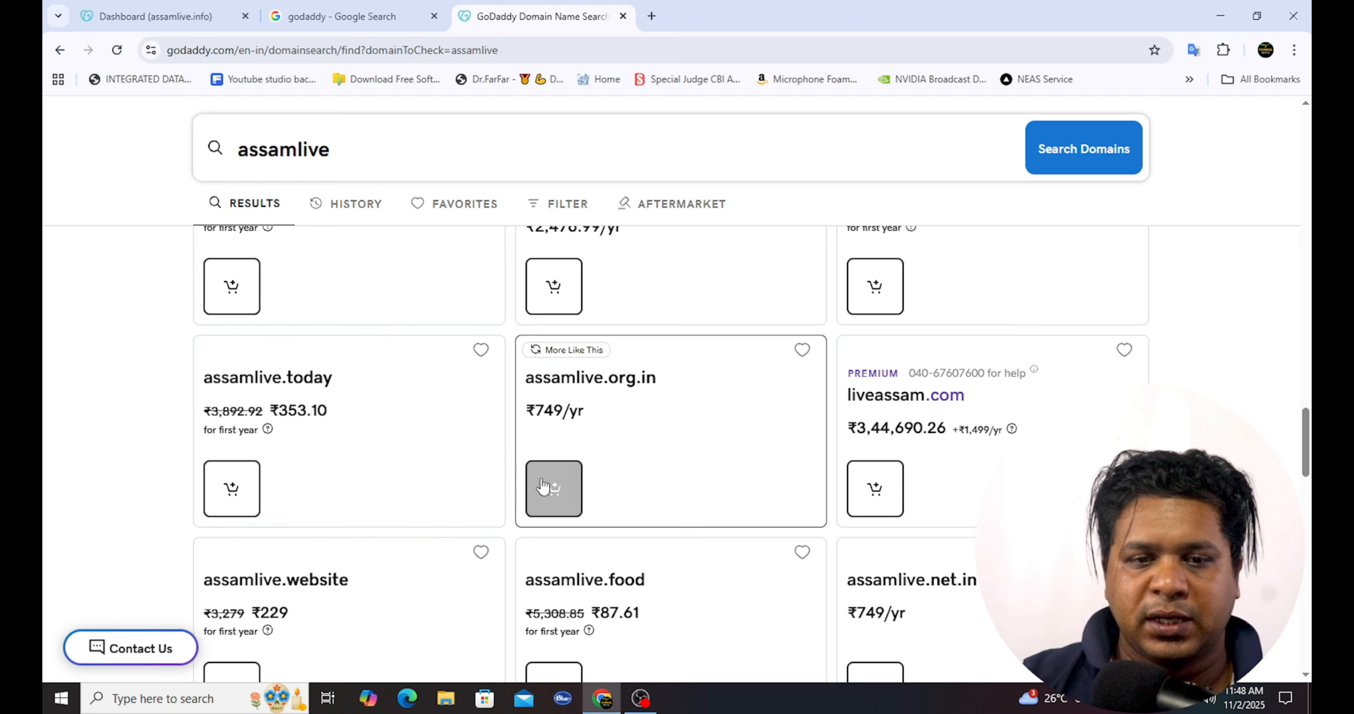
{"action": "left_click", "coordinate": [562, 499]}
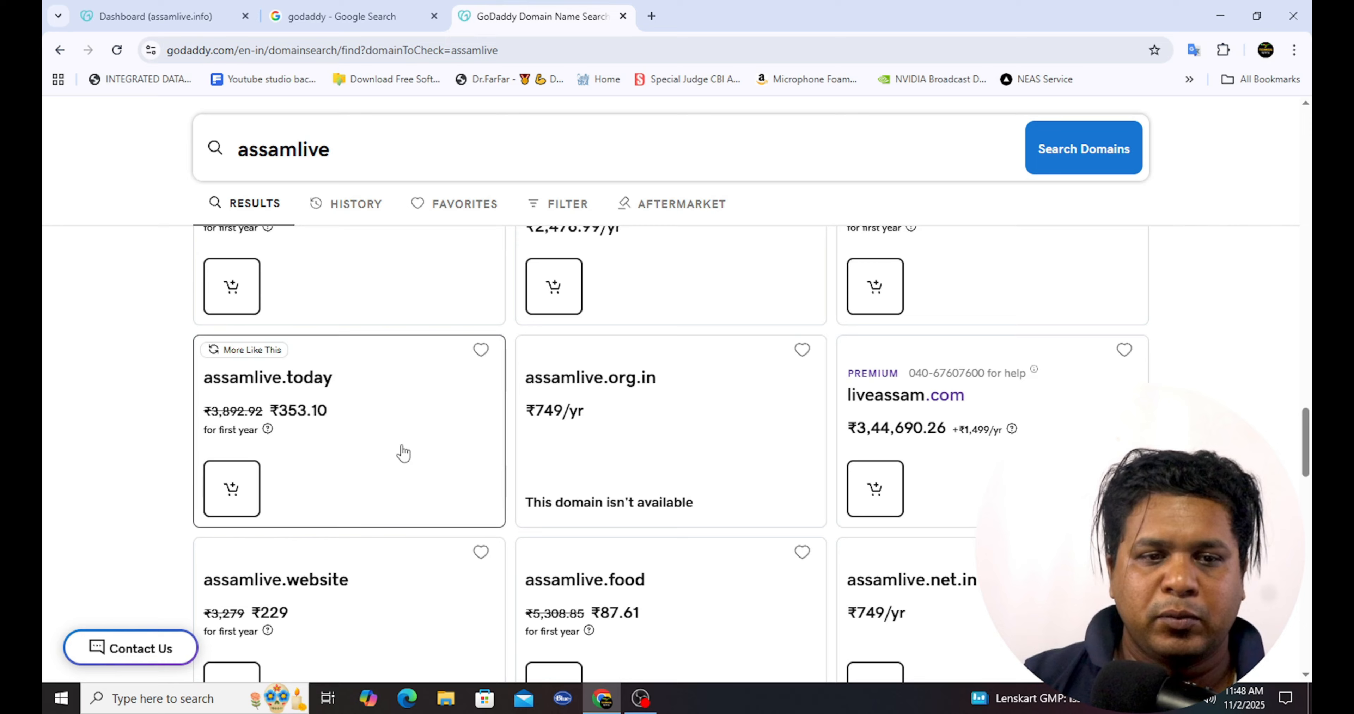
Add assamlive.blog from the domain results to the cart and continue to its registration options.
{"action": "scroll", "coordinate": [402, 453], "scroll_direction": "down", "scroll_amount": 1}
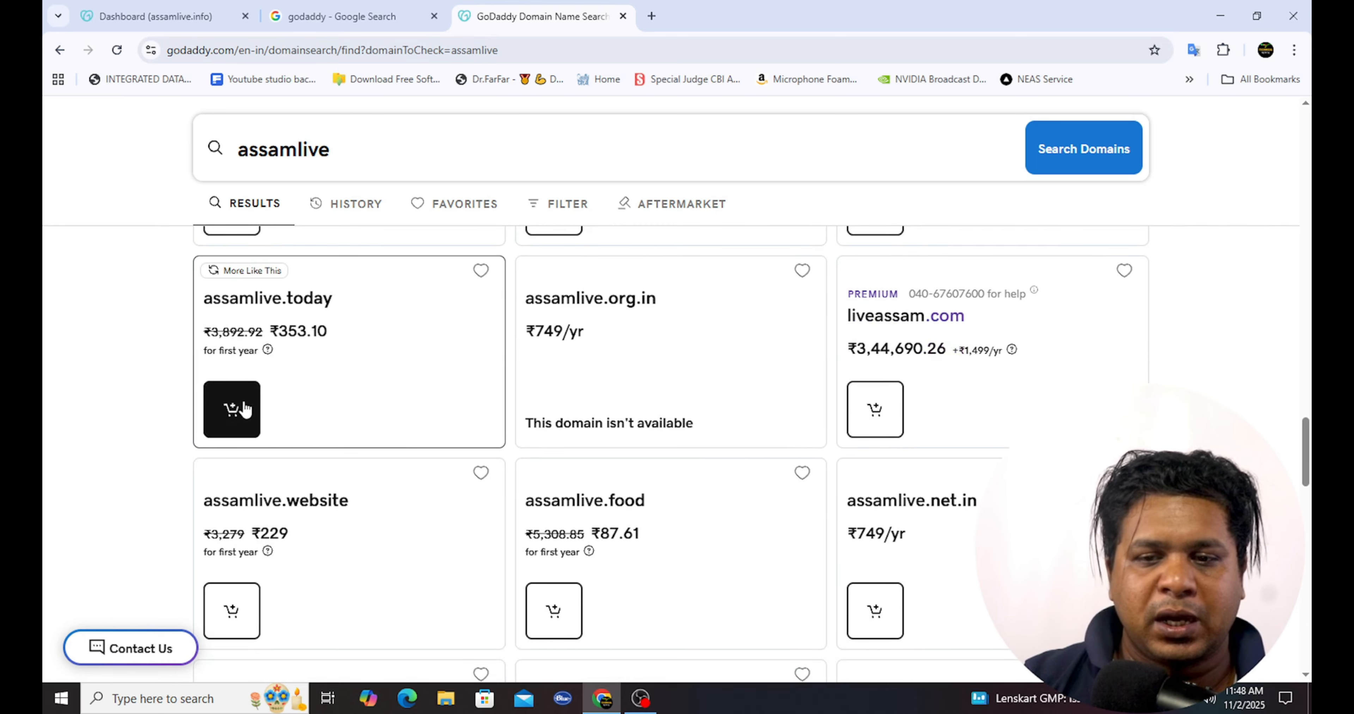
{"action": "scroll", "coordinate": [873, 463], "scroll_direction": "down", "scroll_amount": 2}
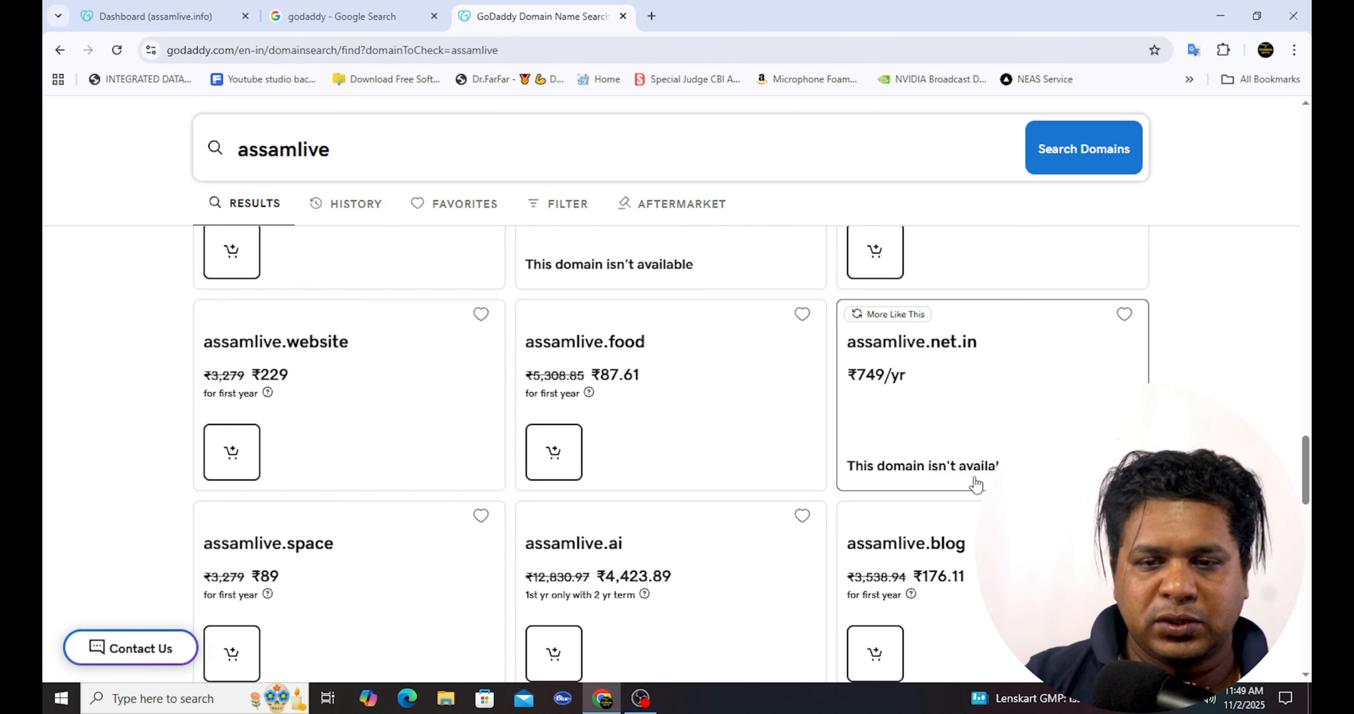
{"action": "scroll", "coordinate": [972, 488], "scroll_direction": "down", "scroll_amount": 1}
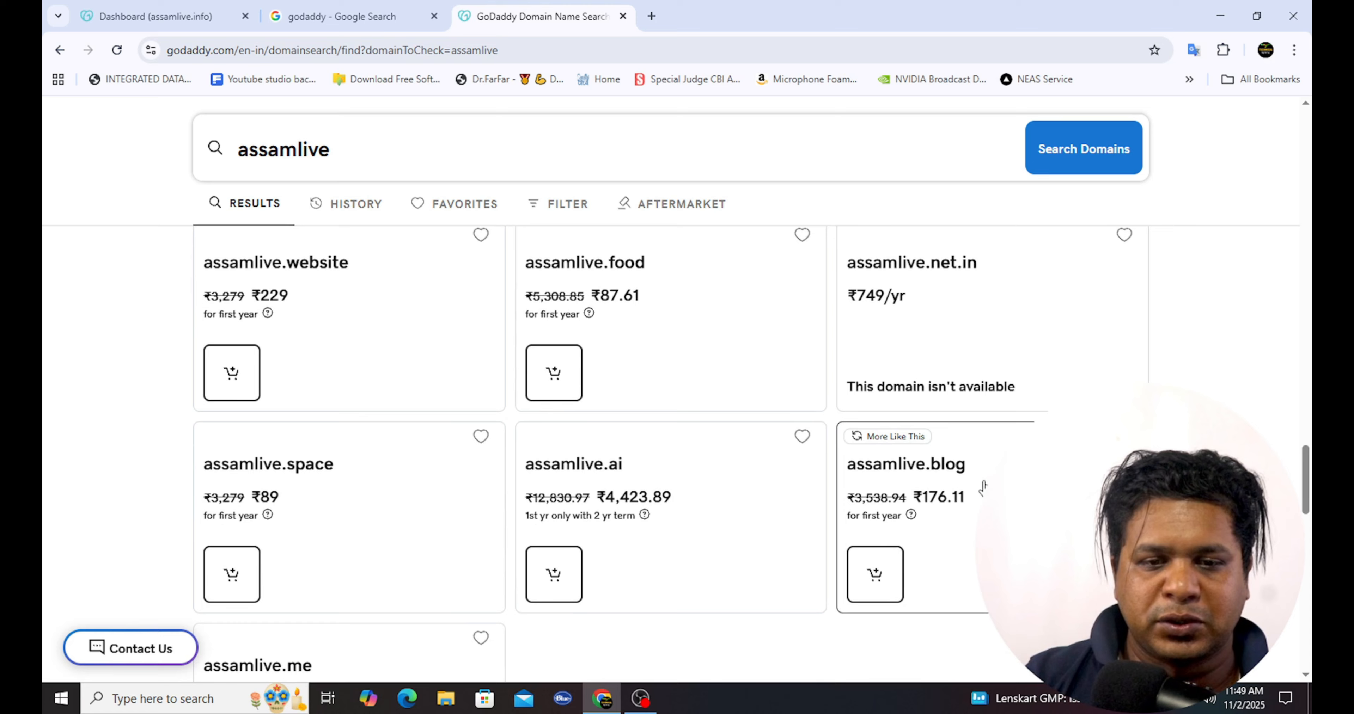
{"action": "scroll", "coordinate": [967, 502], "scroll_direction": "down", "scroll_amount": 1}
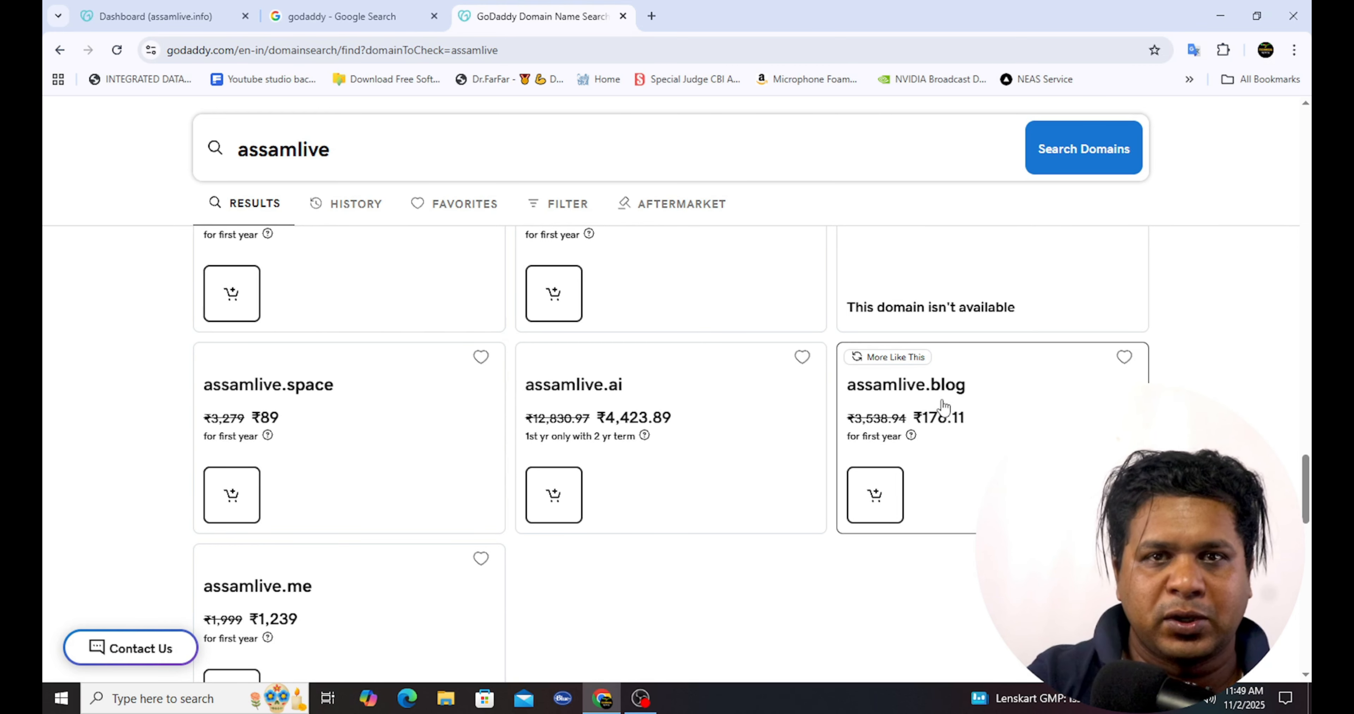
{"action": "scroll", "coordinate": [986, 420], "scroll_direction": "down", "scroll_amount": 1}
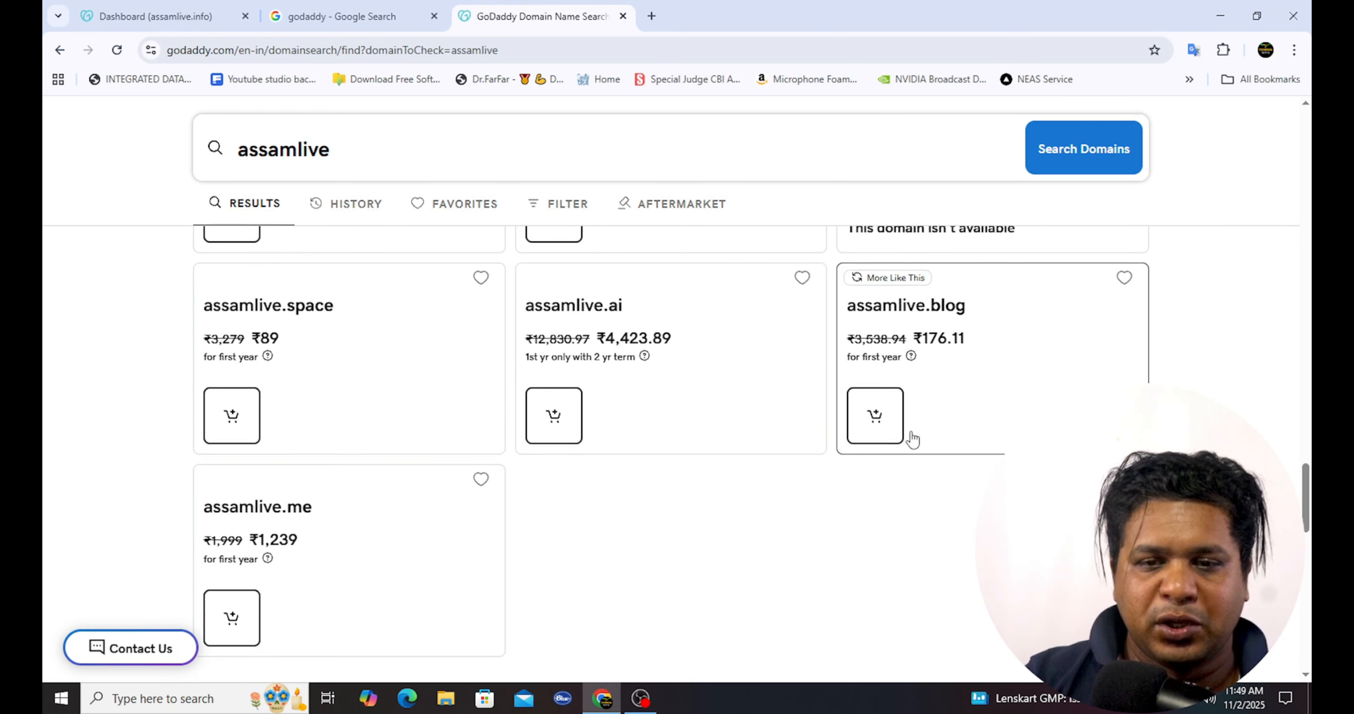
{"action": "left_click", "coordinate": [883, 416]}
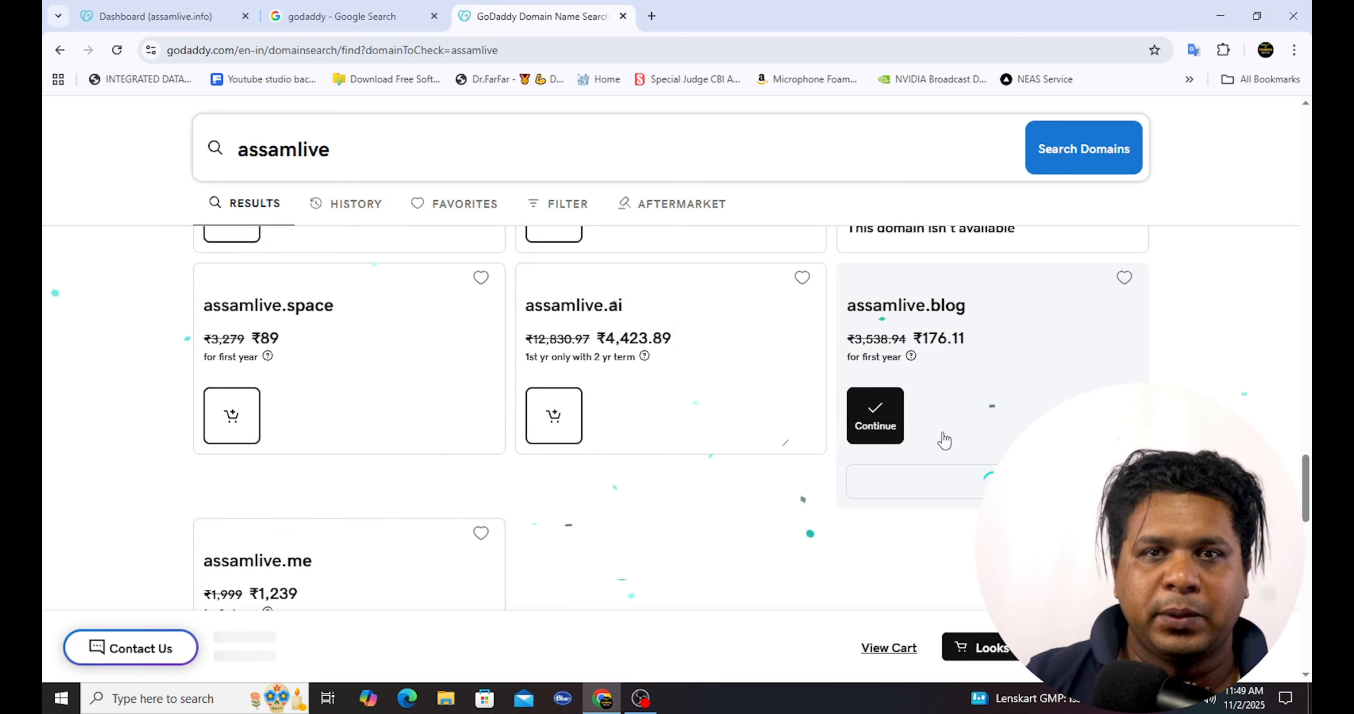
{"action": "left_click", "coordinate": [885, 428]}
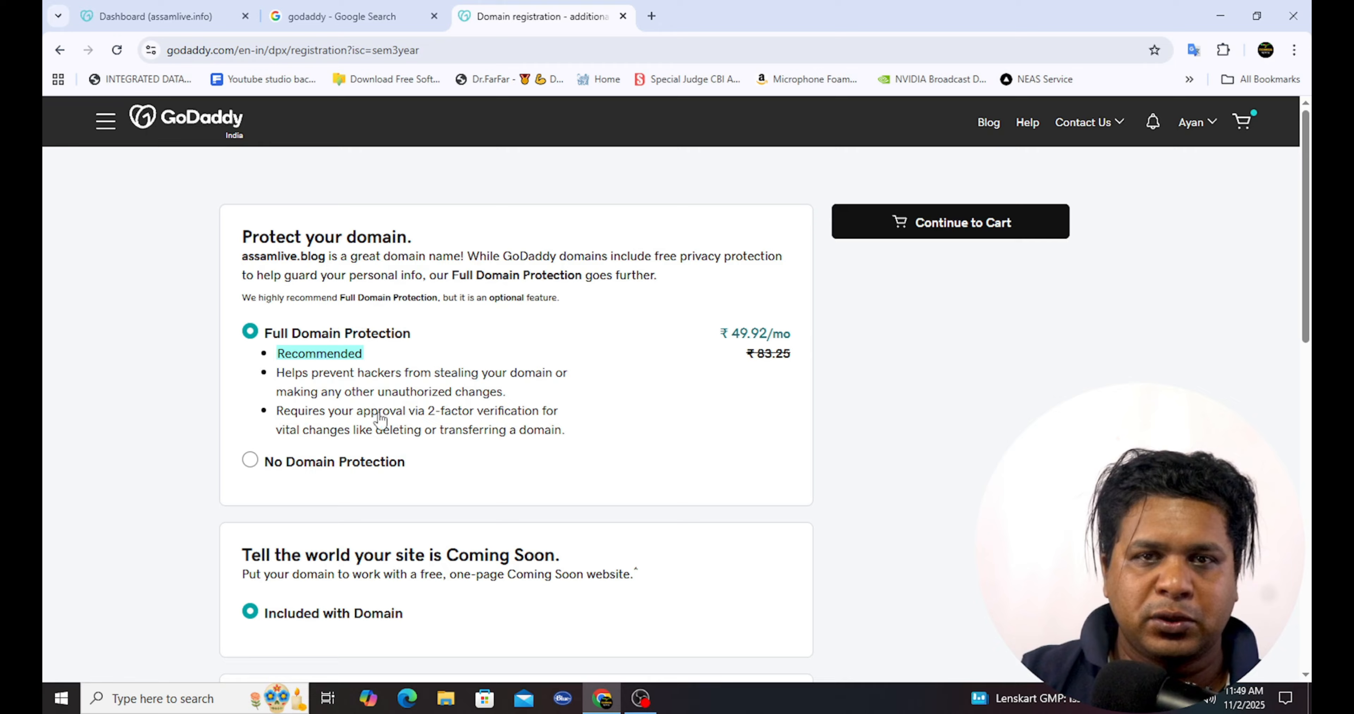
Choose No Domain Protection for assamlive.blog, leave the professional email at No Thanks, and continue to the cart.
{"action": "left_click", "coordinate": [251, 461]}
{"action": "scroll", "coordinate": [480, 402], "scroll_direction": "down", "scroll_amount": 3}
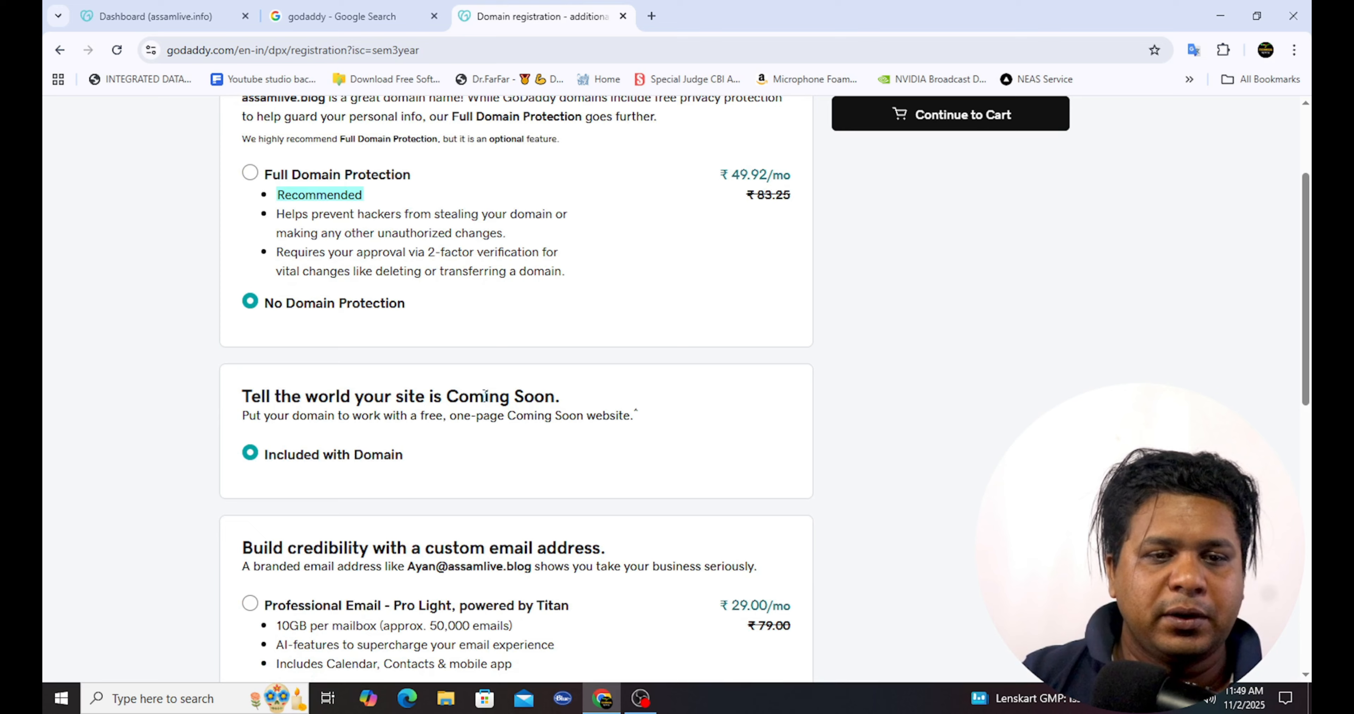
{"action": "scroll", "coordinate": [485, 393], "scroll_direction": "down", "scroll_amount": 4}
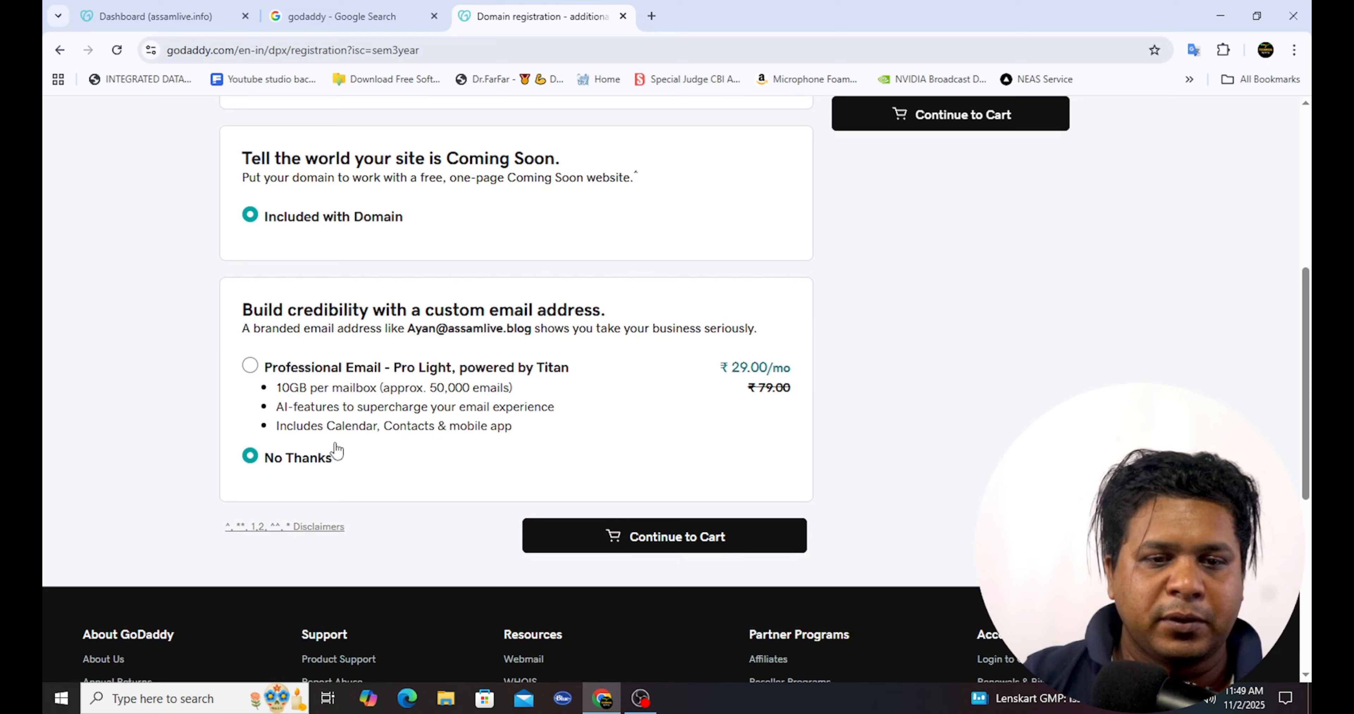
{"action": "scroll", "coordinate": [930, 395], "scroll_direction": "up", "scroll_amount": 7}
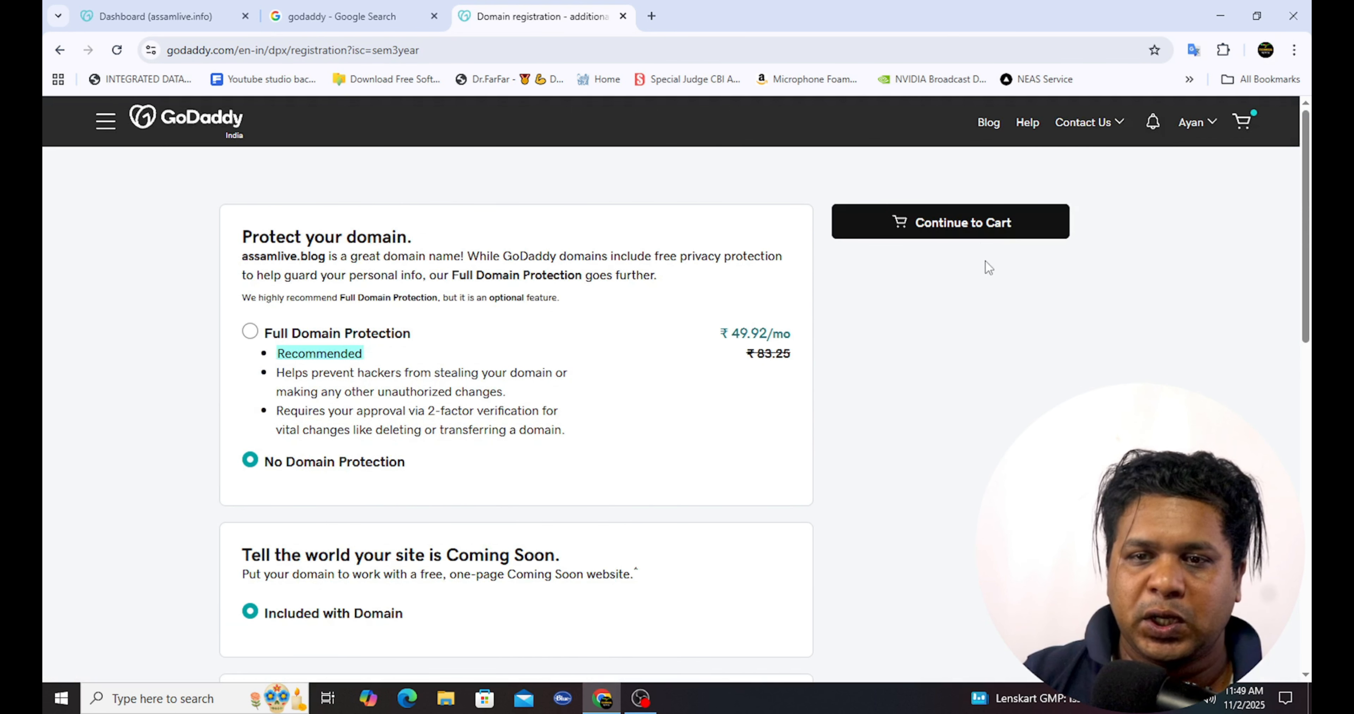
{"action": "left_click", "coordinate": [982, 241]}
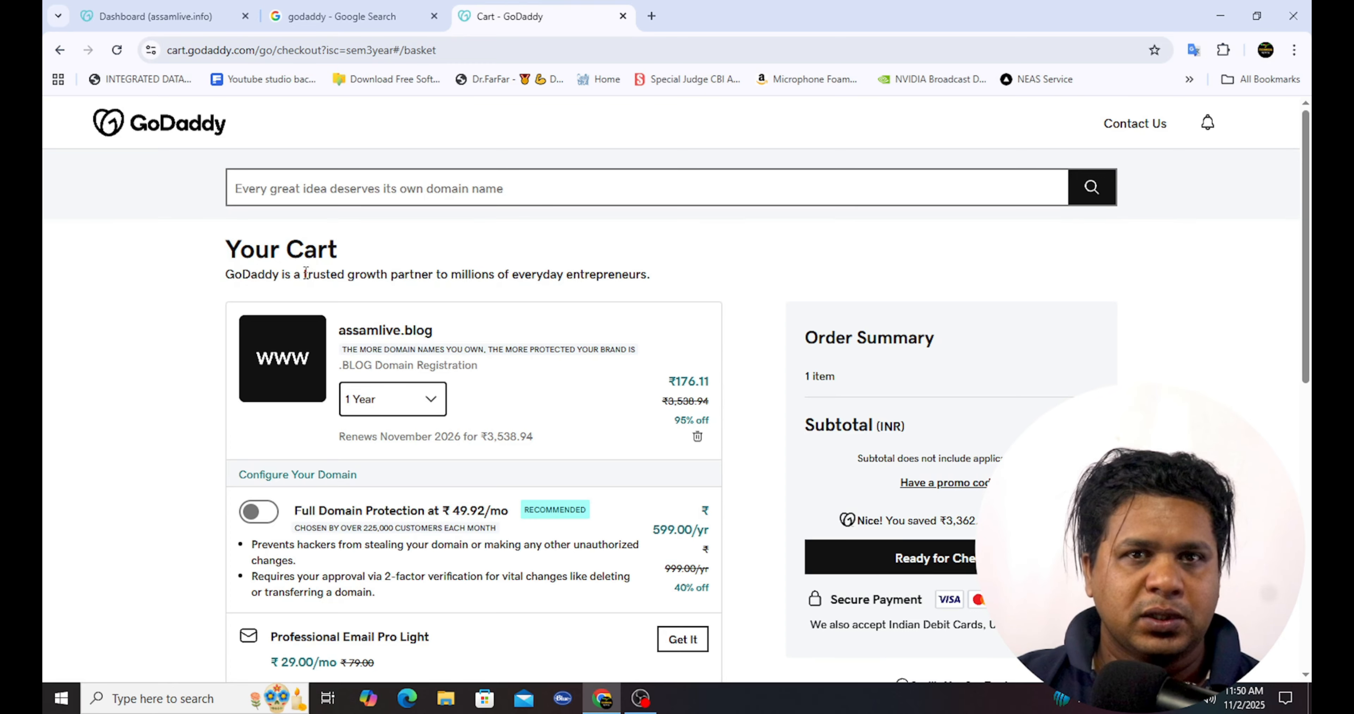
Try switching on Full Domain Protection for assamlive.blog in the cart.
{"action": "scroll", "coordinate": [410, 307], "scroll_direction": "down", "scroll_amount": 2}
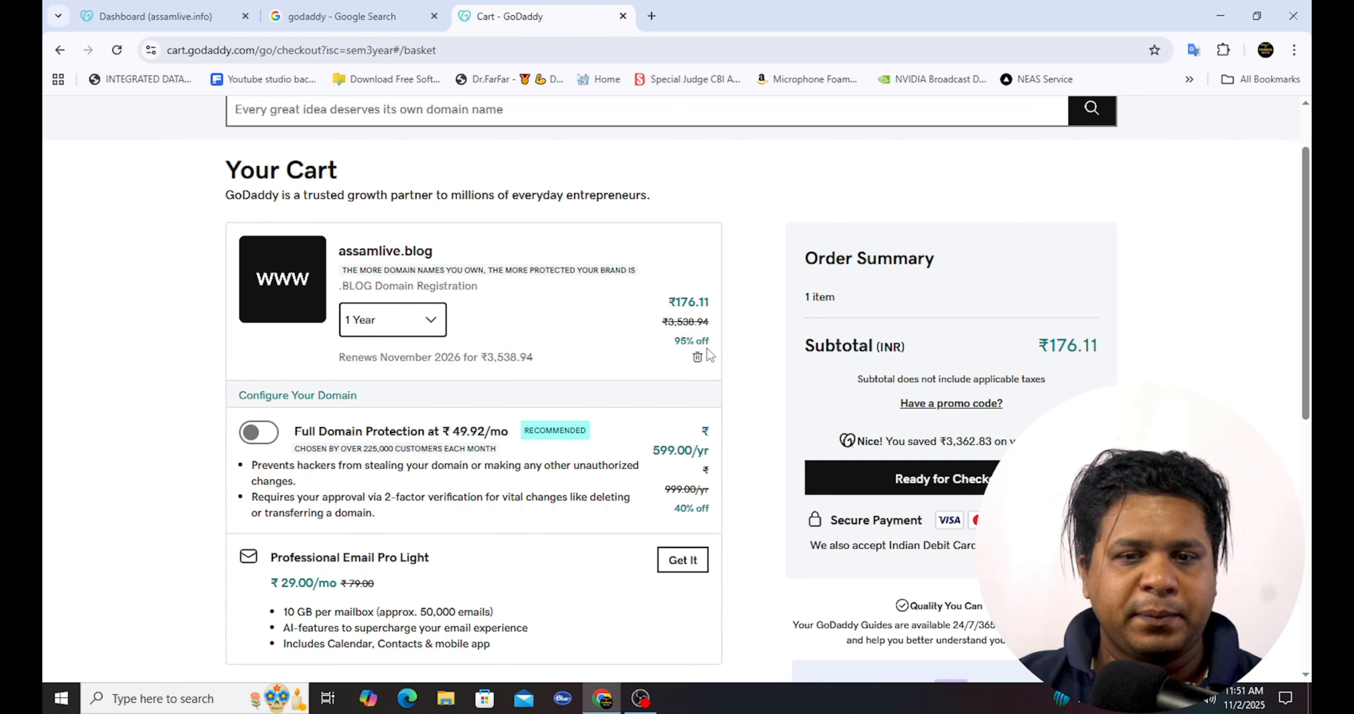
{"action": "scroll", "coordinate": [368, 357], "scroll_direction": "down", "scroll_amount": 1}
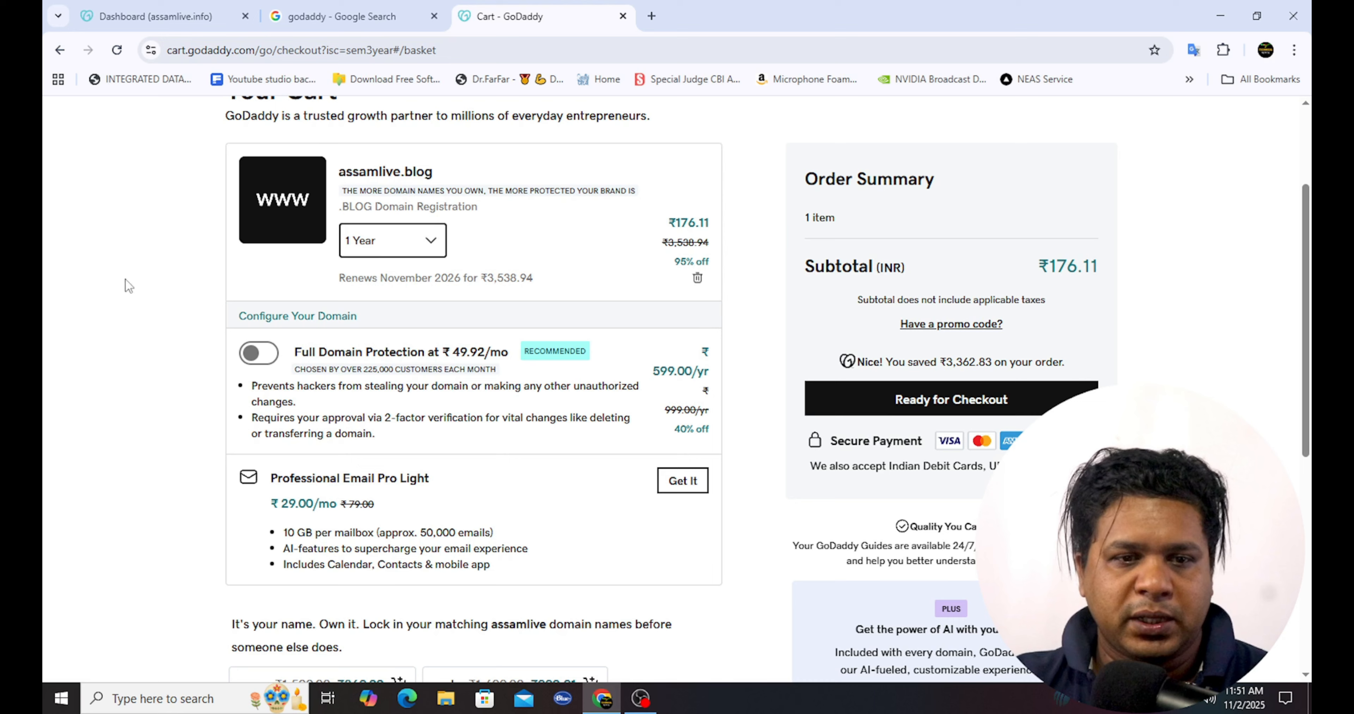
{"action": "left_click", "coordinate": [262, 355]}
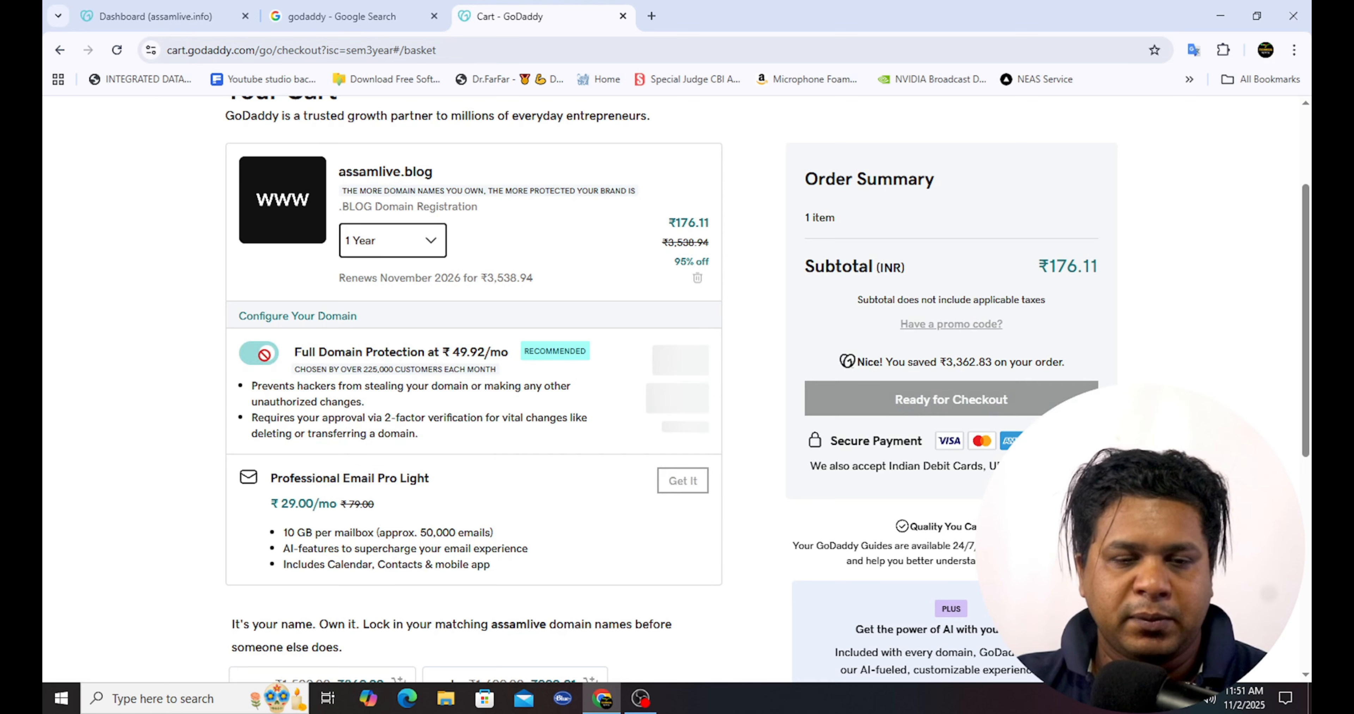
{"action": "scroll", "coordinate": [471, 396], "scroll_direction": "down", "scroll_amount": 1}
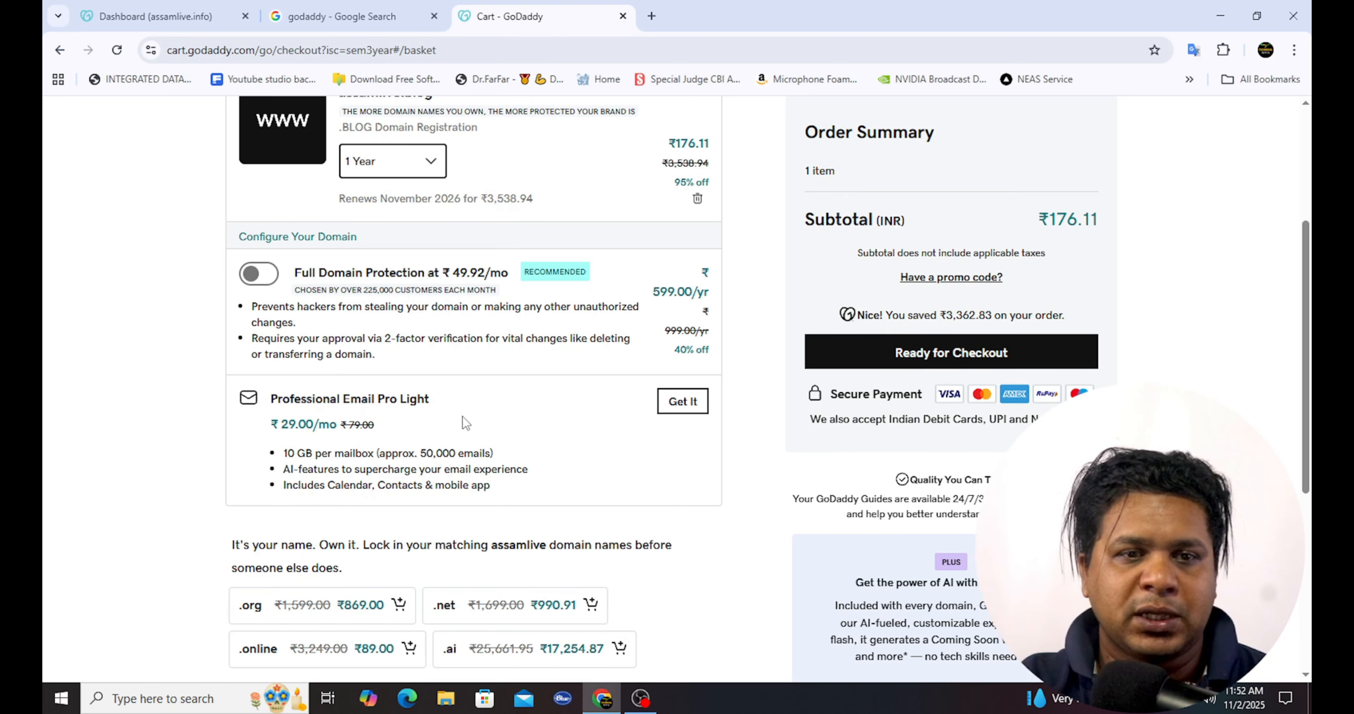
{"action": "scroll", "coordinate": [464, 423], "scroll_direction": "up", "scroll_amount": 2}
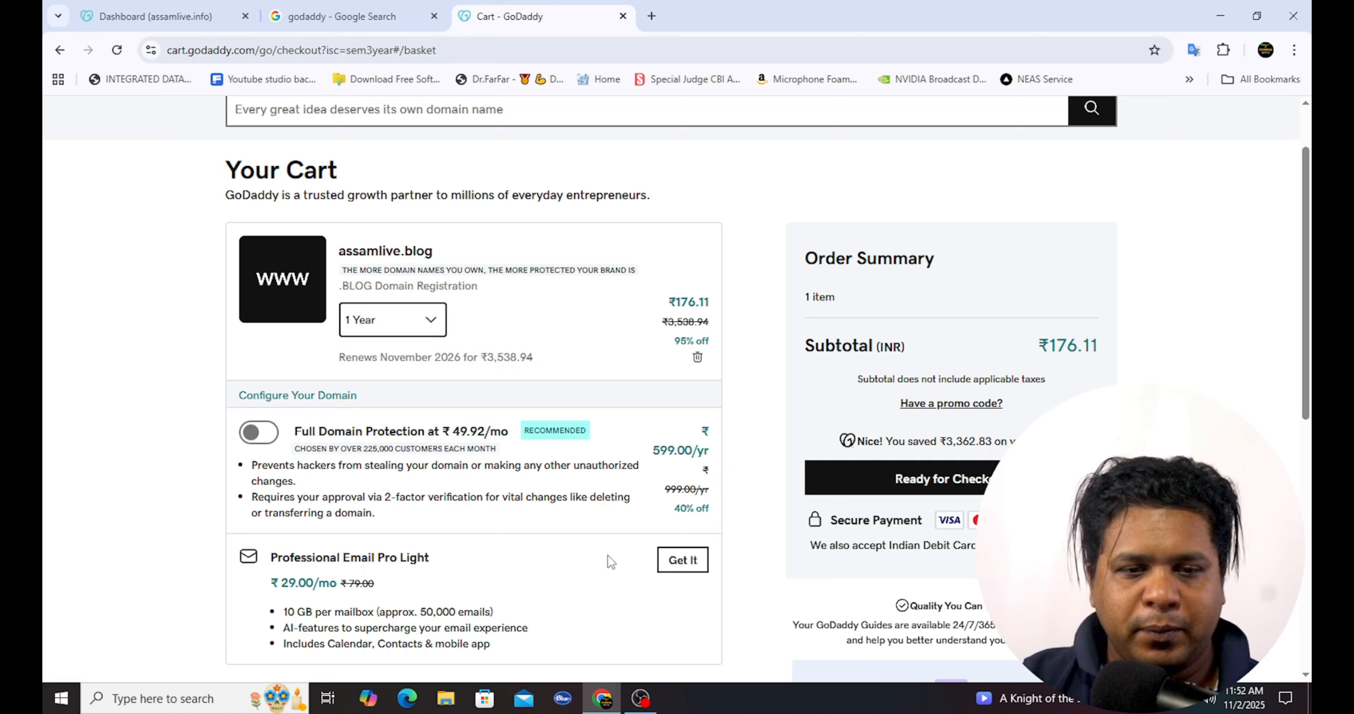
{"action": "scroll", "coordinate": [614, 547], "scroll_direction": "down", "scroll_amount": 1}
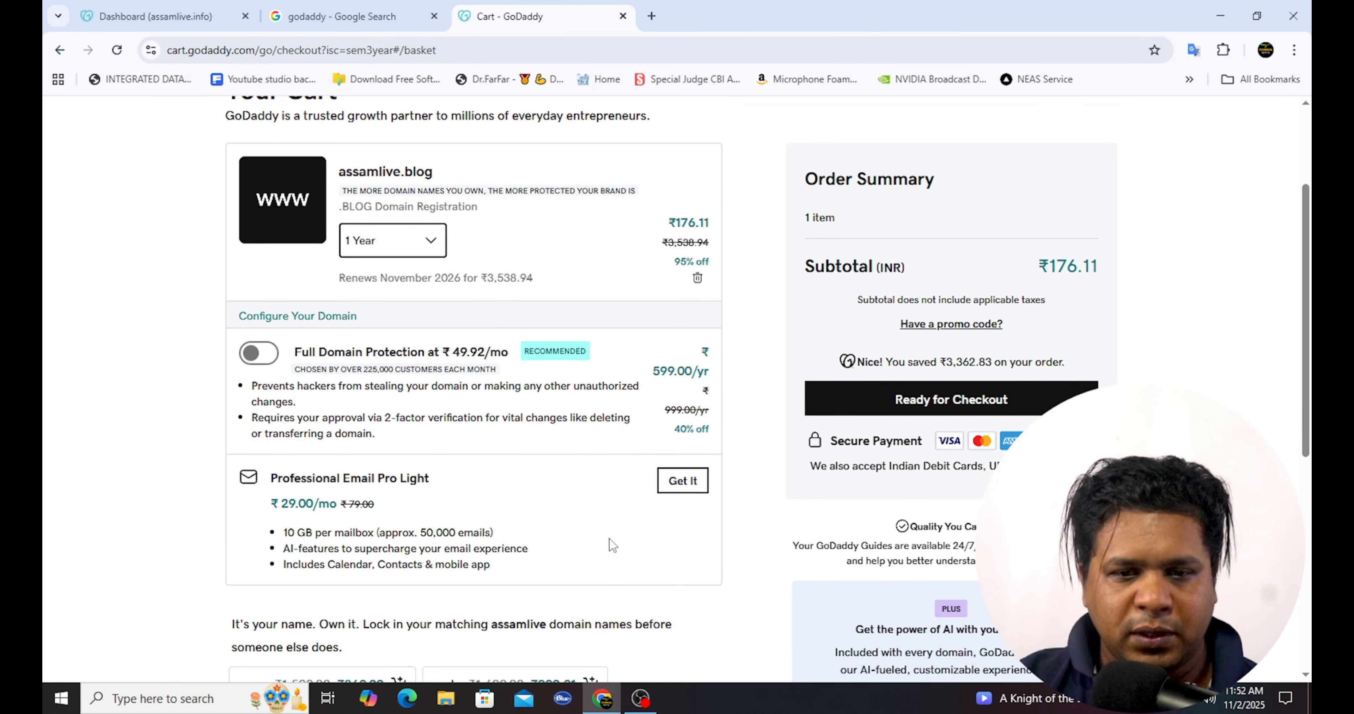
{"action": "scroll", "coordinate": [609, 544], "scroll_direction": "up", "scroll_amount": 1}
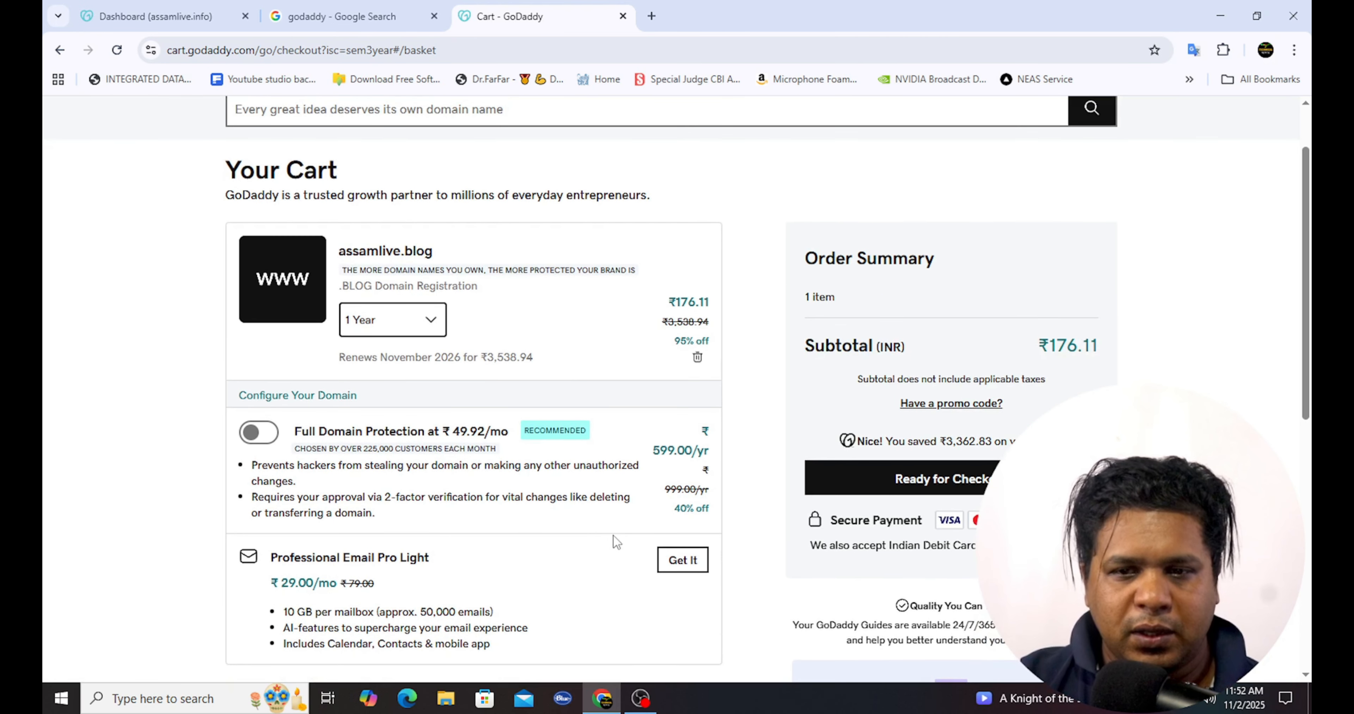
Proceed to checkout with assamlive.blog, then review the existing billing information and save it without a GSTIN.
{"action": "left_click", "coordinate": [945, 491]}
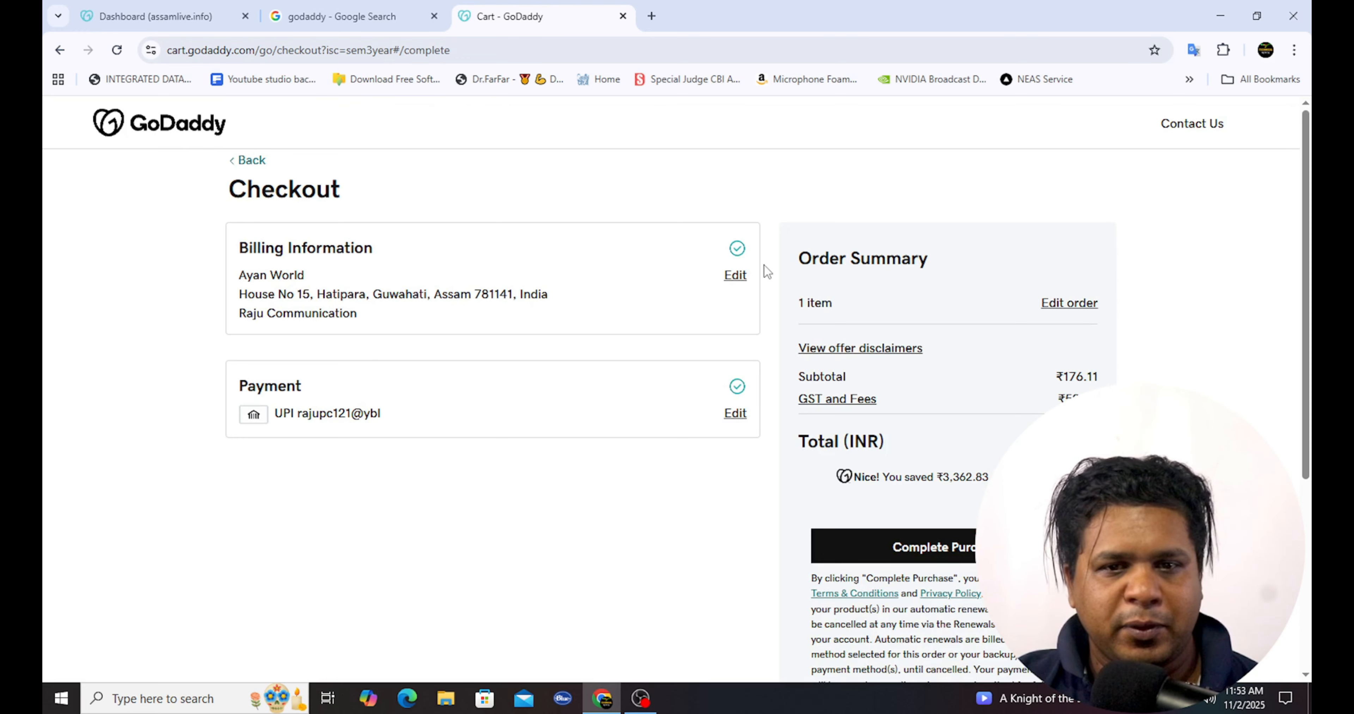
{"action": "left_click", "coordinate": [736, 276]}
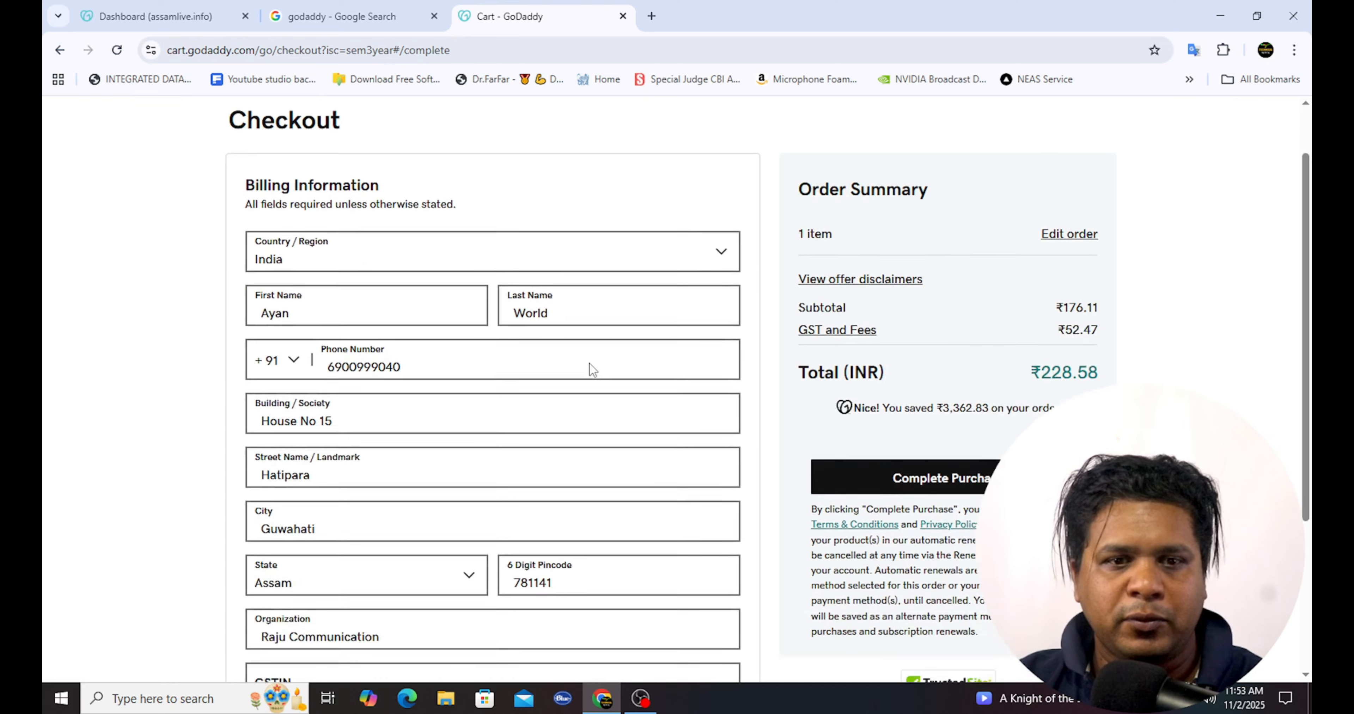
{"action": "scroll", "coordinate": [589, 367], "scroll_direction": "down", "scroll_amount": 3}
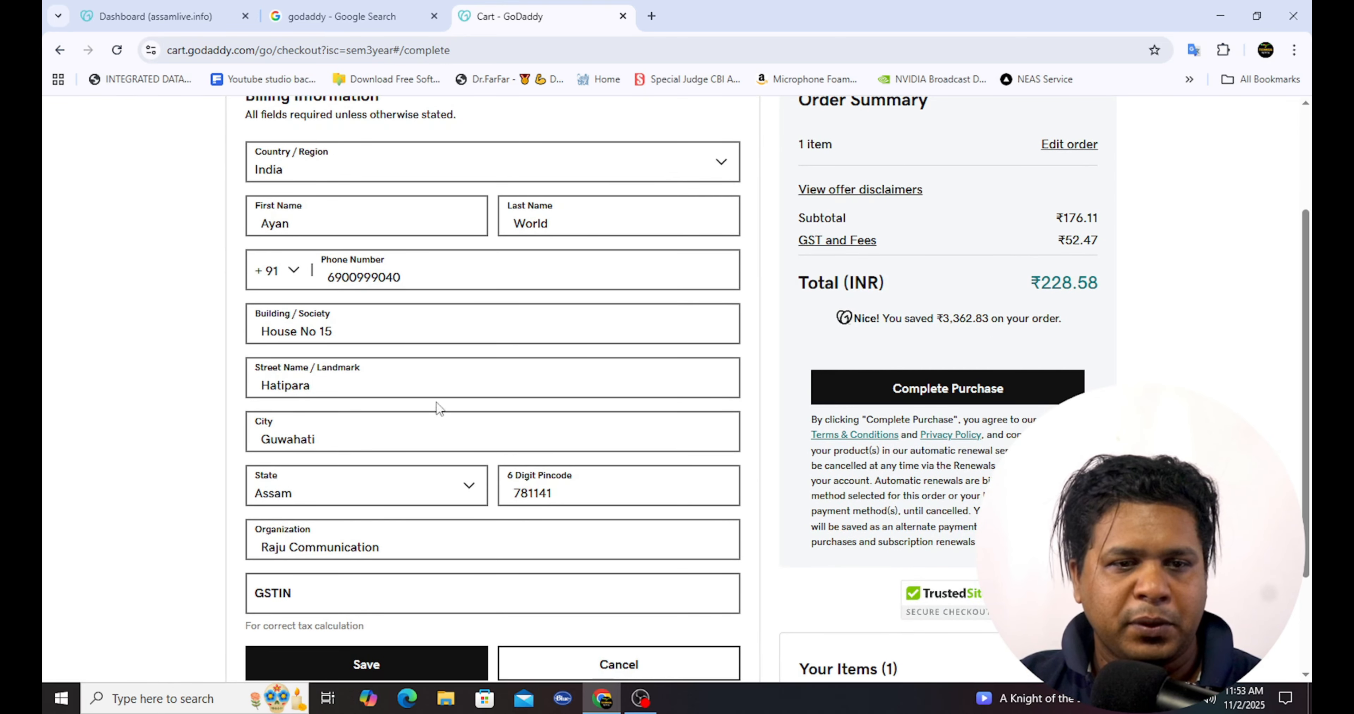
{"action": "scroll", "coordinate": [451, 436], "scroll_direction": "down", "scroll_amount": 1}
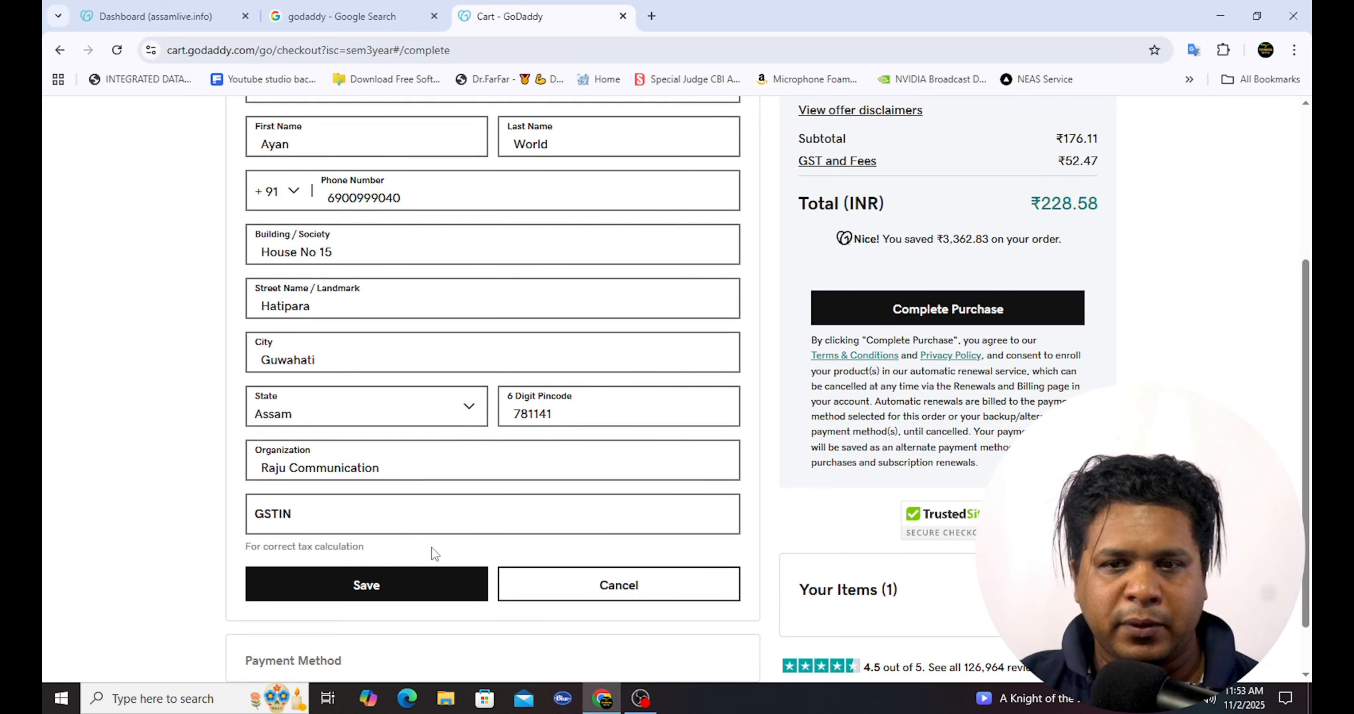
{"action": "left_click", "coordinate": [386, 589]}
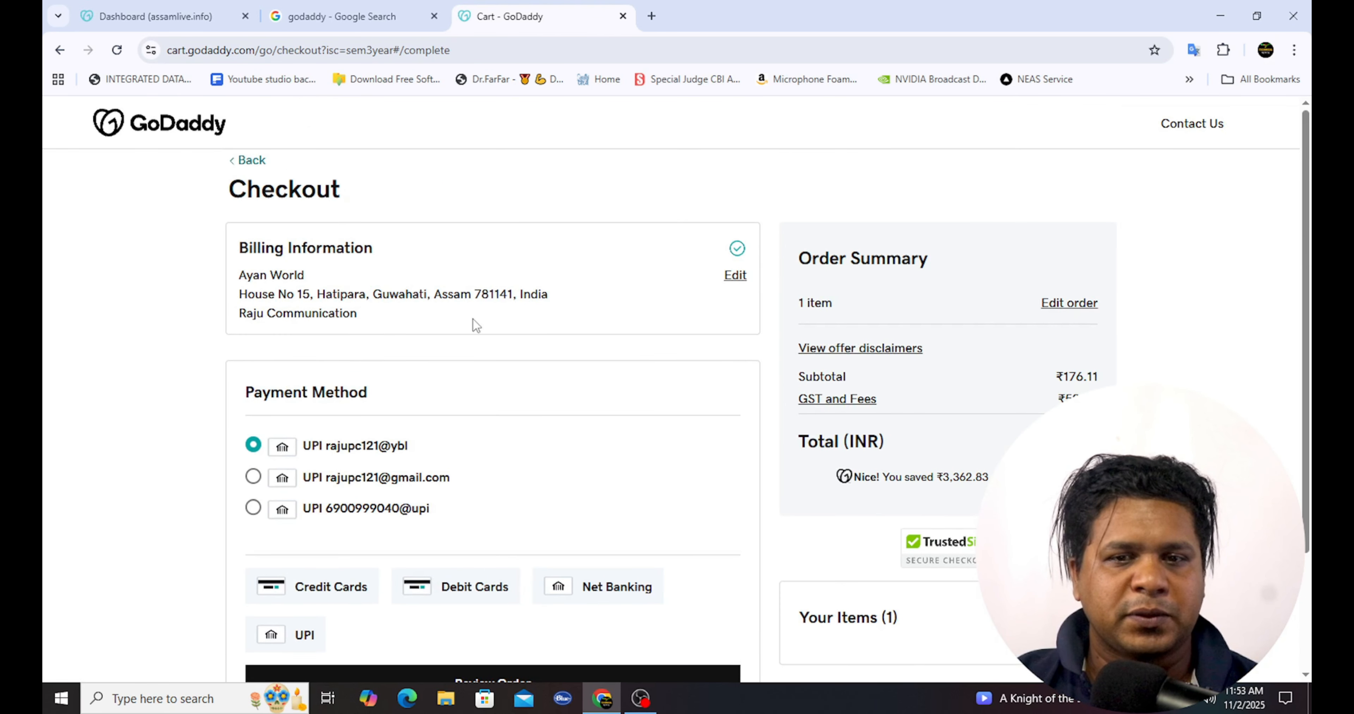
{"action": "scroll", "coordinate": [417, 498], "scroll_direction": "down", "scroll_amount": 3}
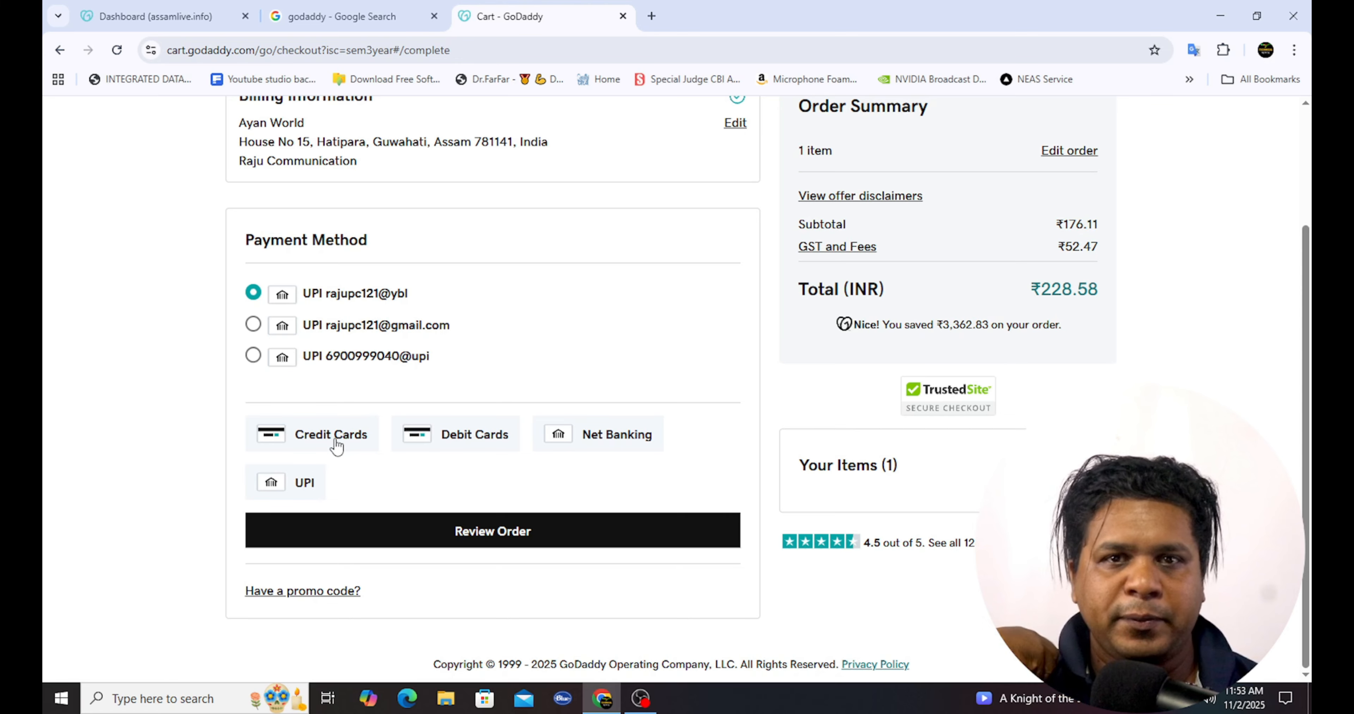
{"action": "left_click", "coordinate": [316, 486]}
{"action": "scroll", "coordinate": [405, 508], "scroll_direction": "down", "scroll_amount": 1}
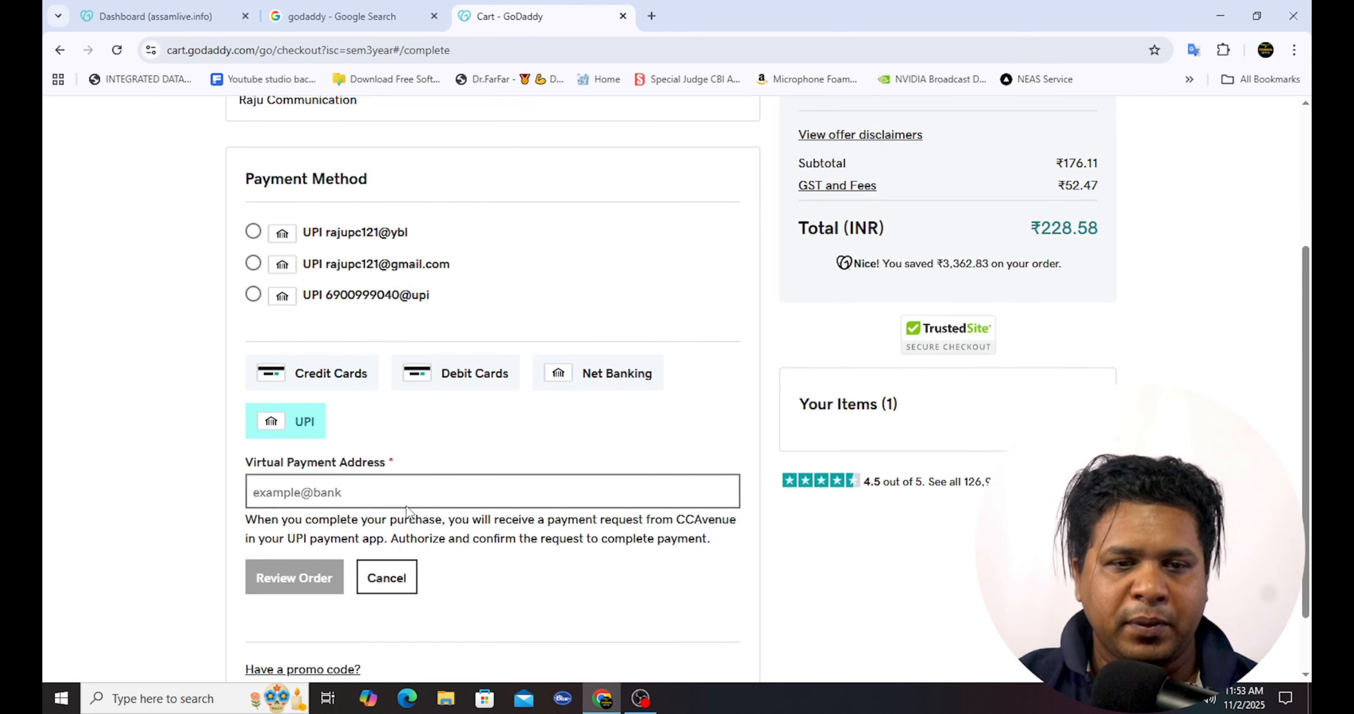
{"action": "left_click", "coordinate": [318, 480]}
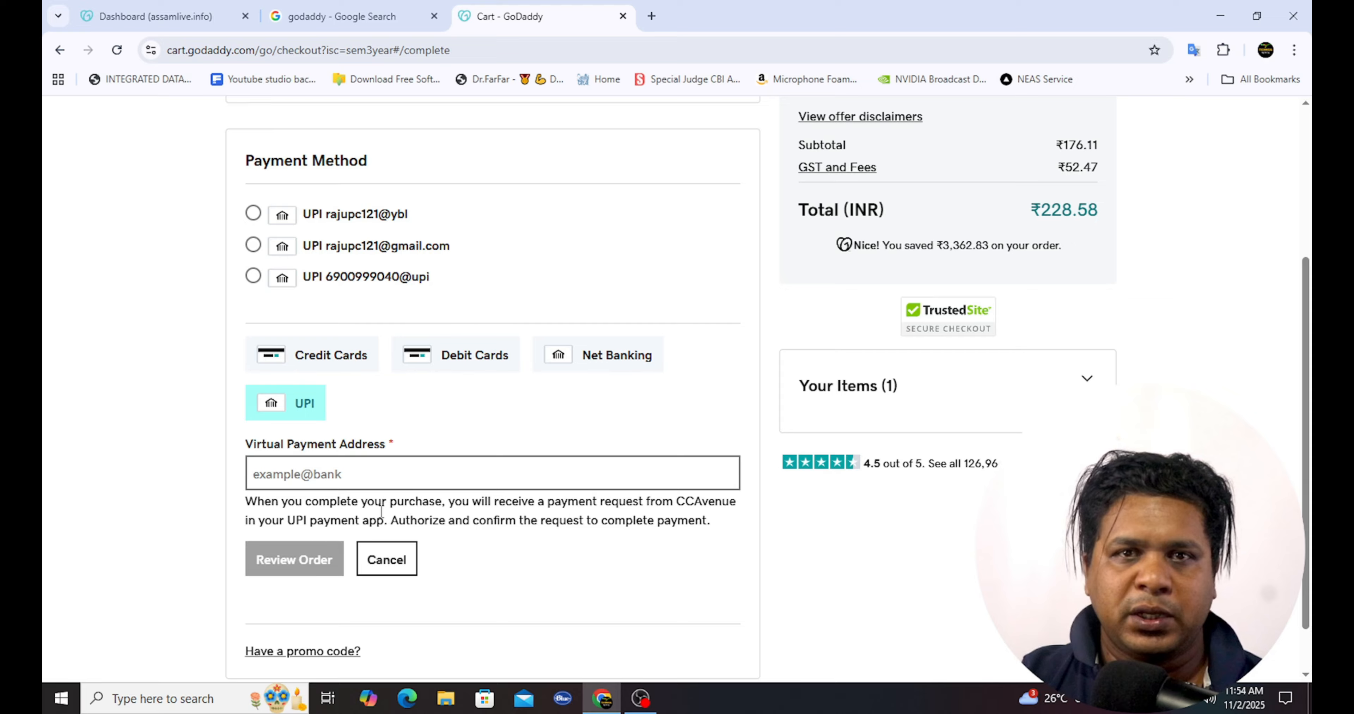
Choose the first saved UPI address as the payment method and complete the assamlive.blog purchase.
{"action": "left_click", "coordinate": [254, 215]}
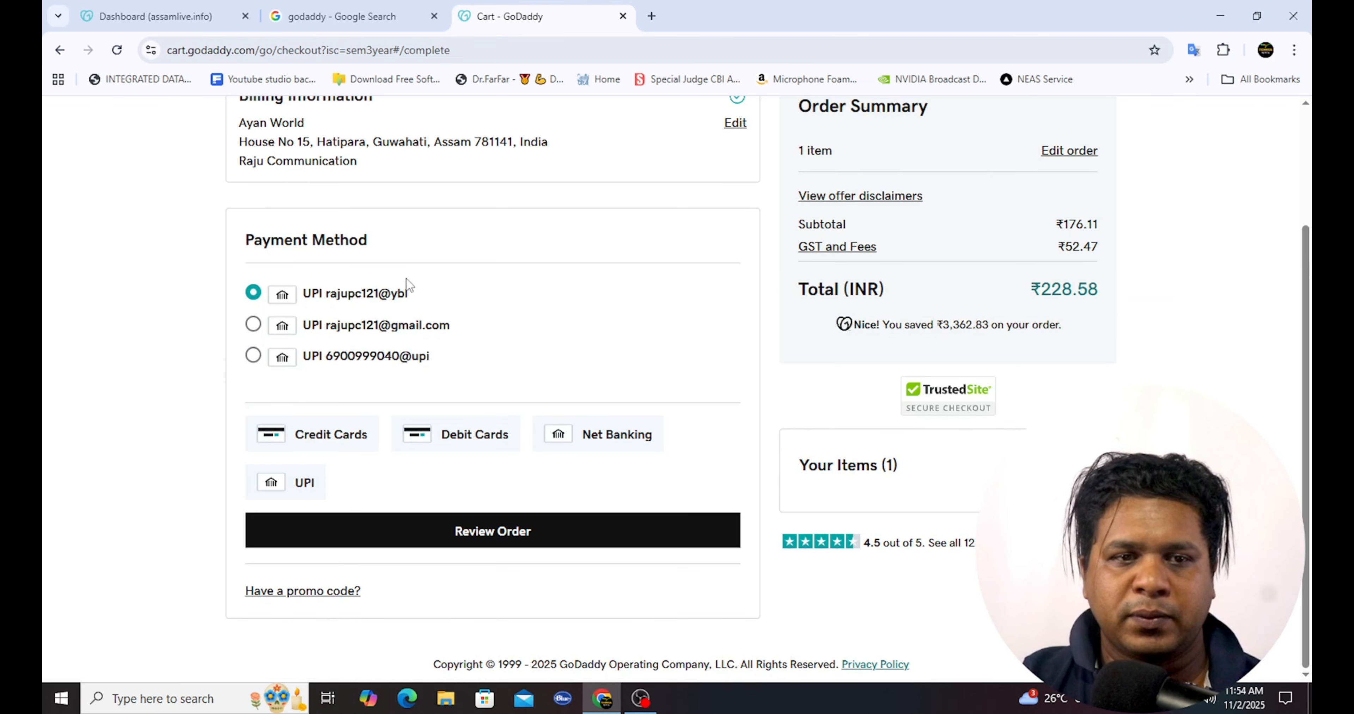
{"action": "left_click", "coordinate": [497, 546]}
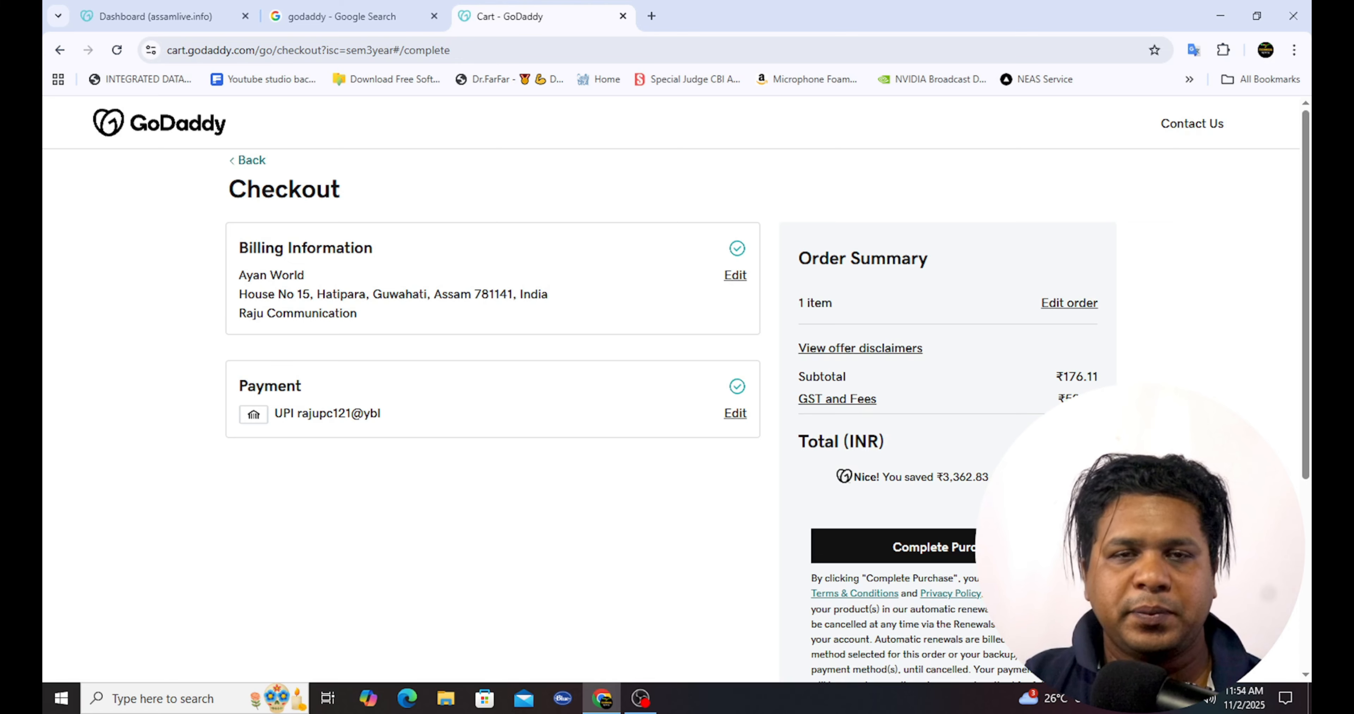
{"action": "left_click", "coordinate": [970, 551]}
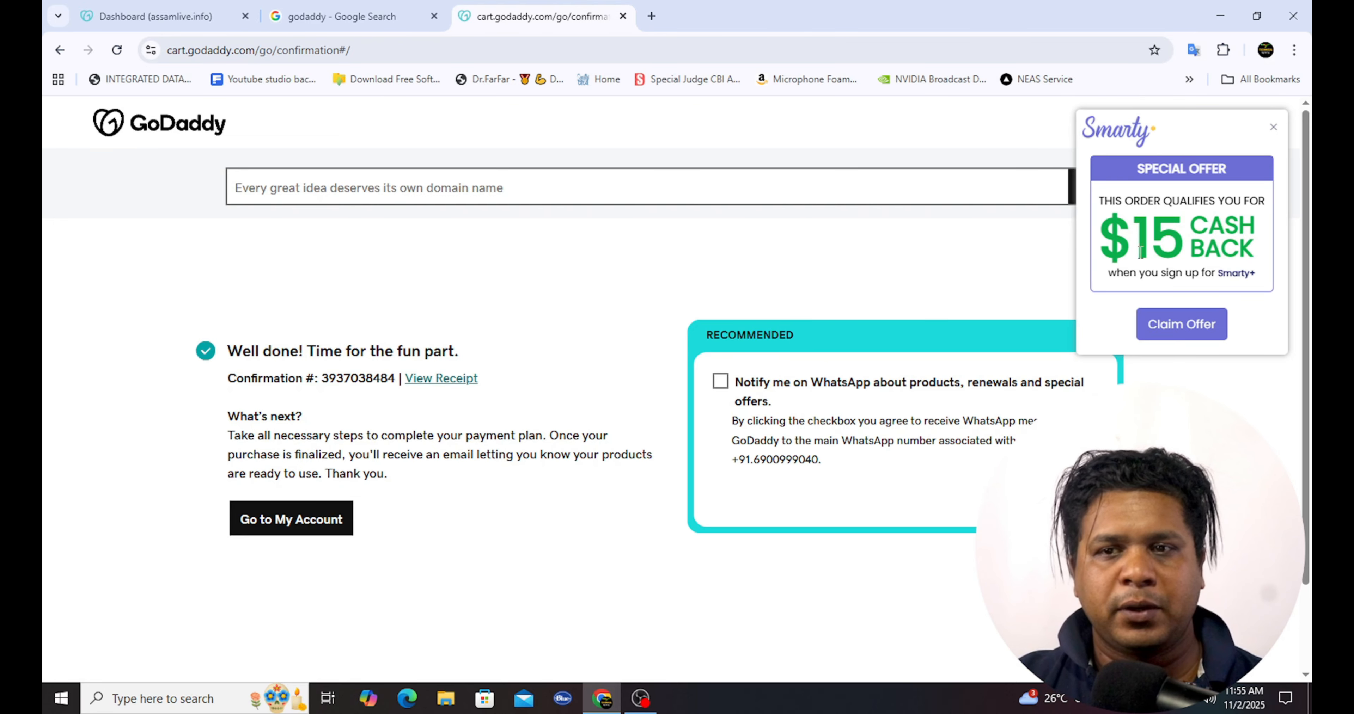
Dismiss the Smarty cash back offer on the order confirmation and continue to the account.
{"action": "left_click", "coordinate": [1273, 128]}
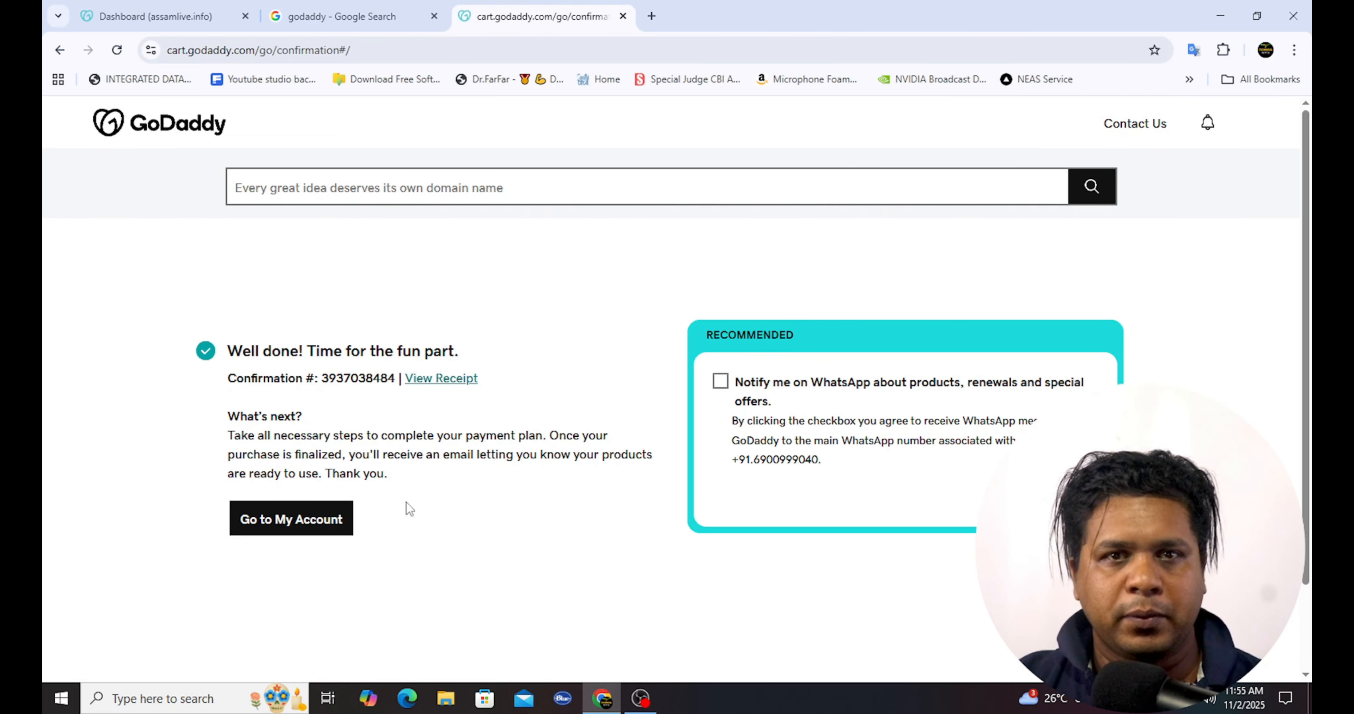
{"action": "left_click", "coordinate": [321, 519]}
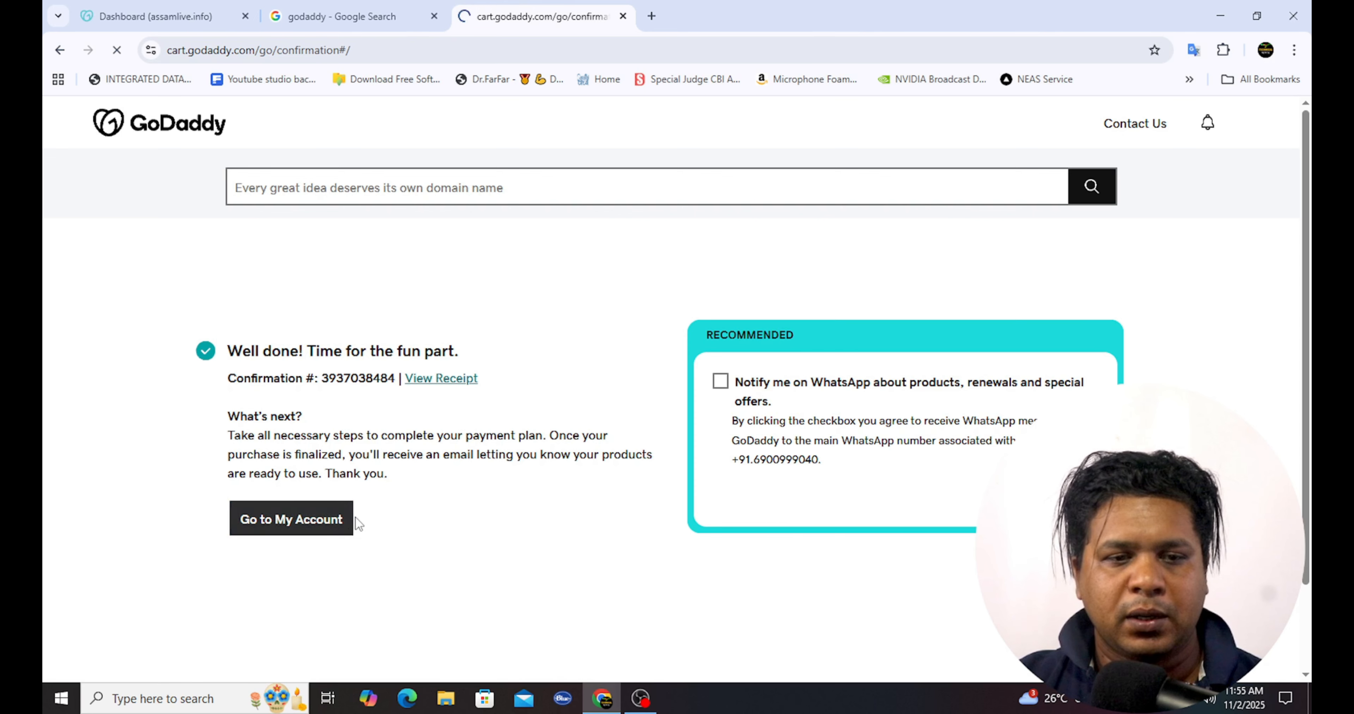